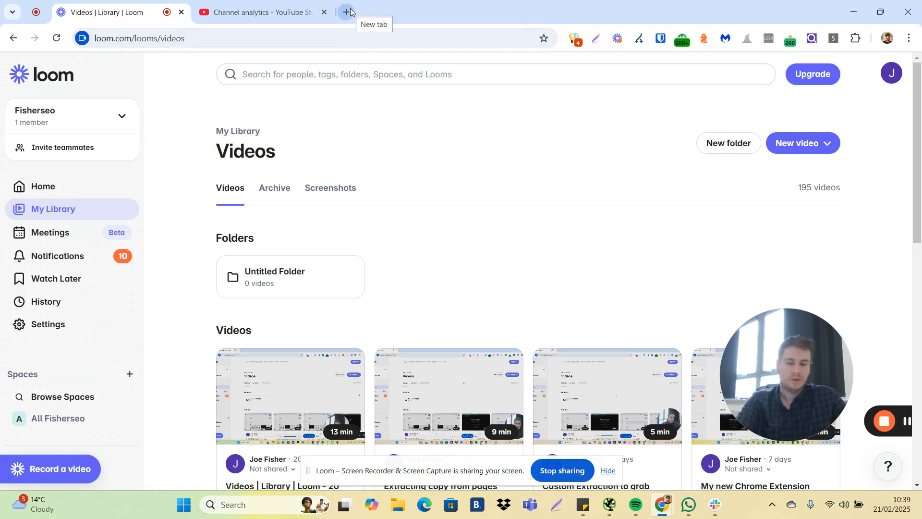
Step: Search Google for "black suede shoes" in a new browser tab
{"action": "left_click", "coordinate": [347, 12]}
{"action": "type", "text": "black sue"}
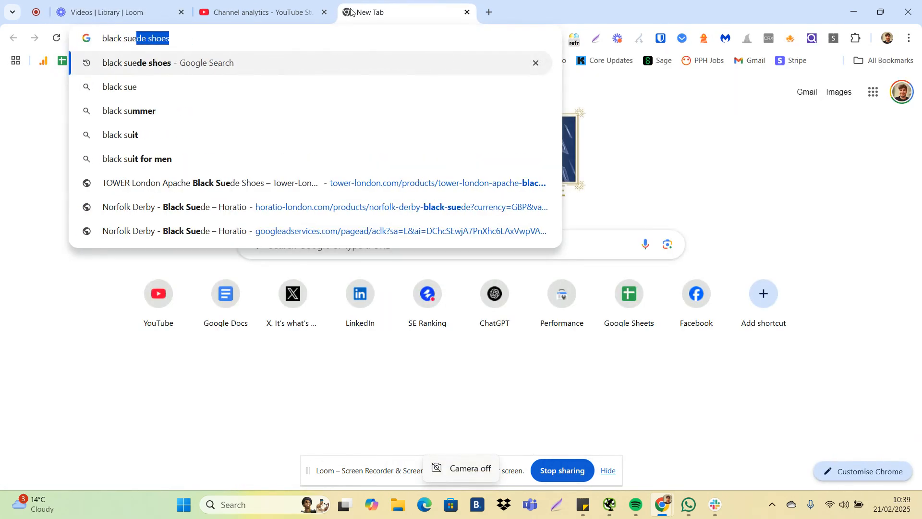
{"action": "key", "text": "Return"}
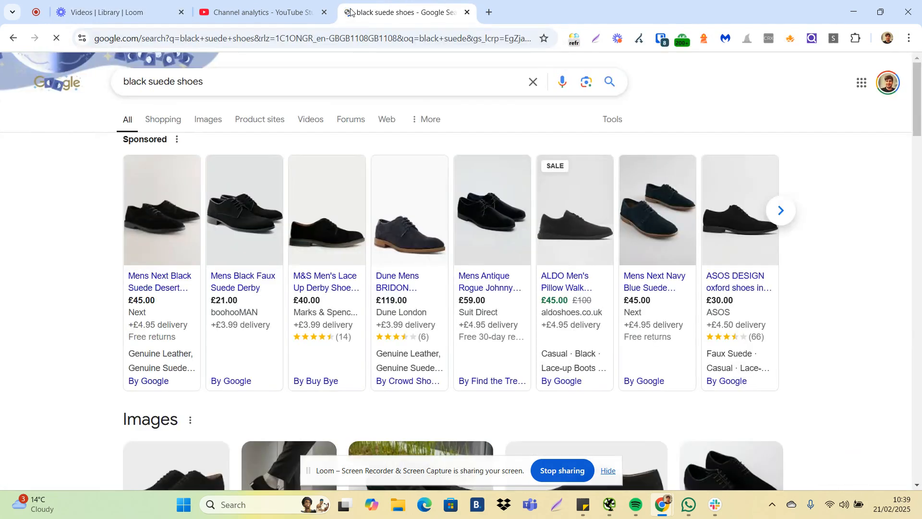
Step: Open Next's Men's Suede Shoes search result, dismiss the change-country prompt and look through the product listing
{"action": "scroll", "coordinate": [812, 135], "scroll_direction": "down", "scroll_amount": 10}
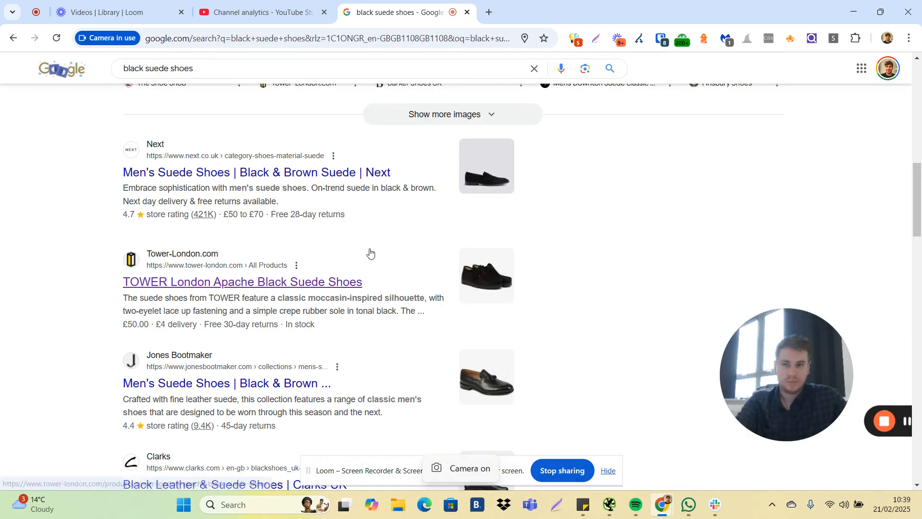
{"action": "left_click", "coordinate": [322, 174]}
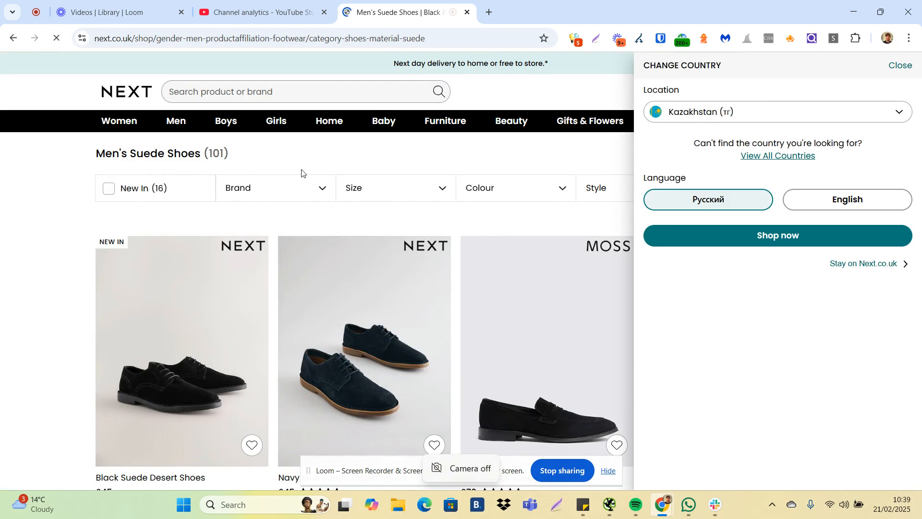
{"action": "left_click", "coordinate": [895, 70]}
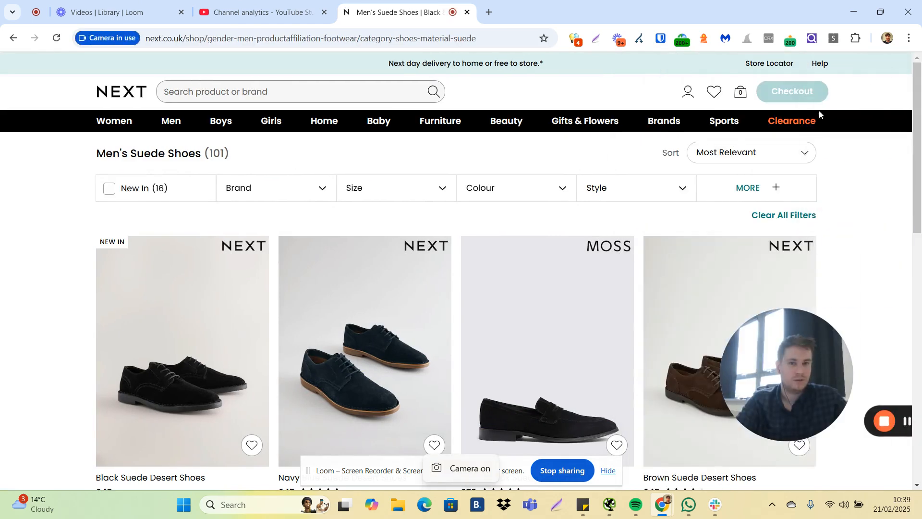
{"action": "scroll", "coordinate": [878, 186], "scroll_direction": "down", "scroll_amount": 5}
{"action": "scroll", "coordinate": [877, 186], "scroll_direction": "down", "scroll_amount": 7}
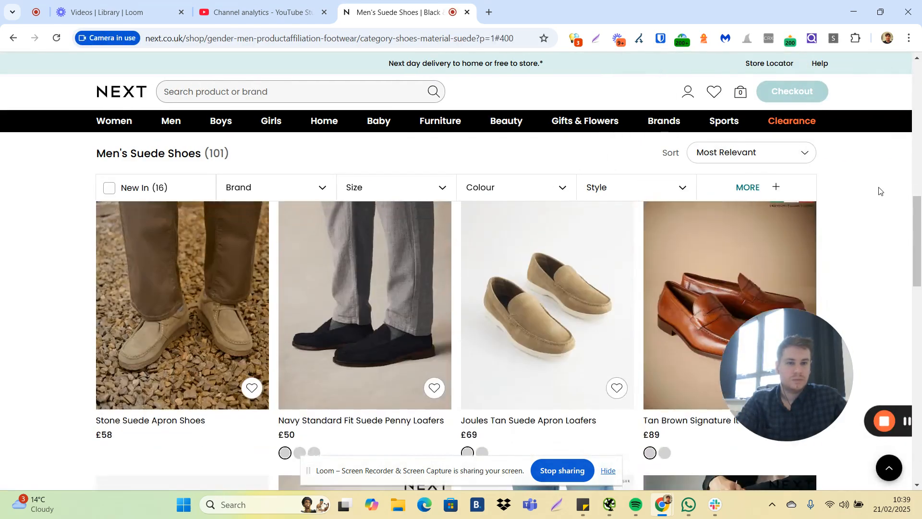
{"action": "scroll", "coordinate": [880, 192], "scroll_direction": "up", "scroll_amount": 12}
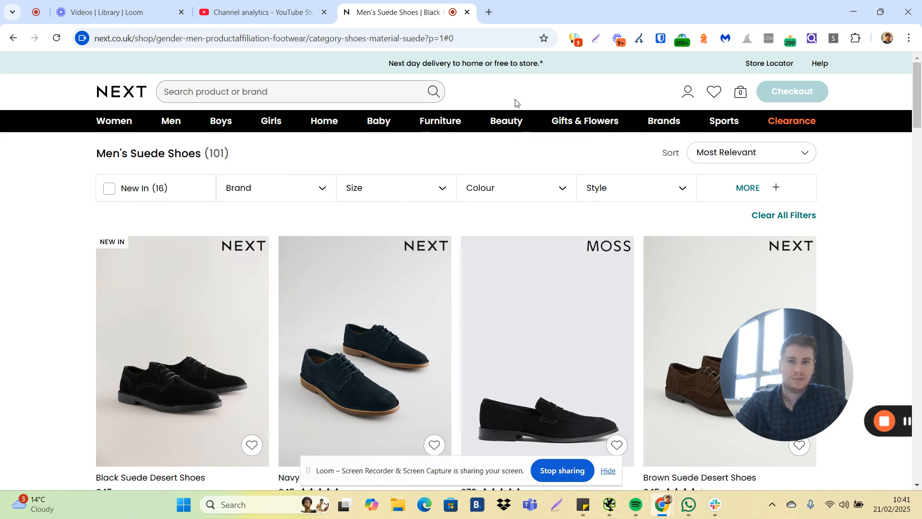
Step: Go to forager-provisions.com and look over the Shop All categories and the homepage
{"action": "left_click", "coordinate": [462, 37]}
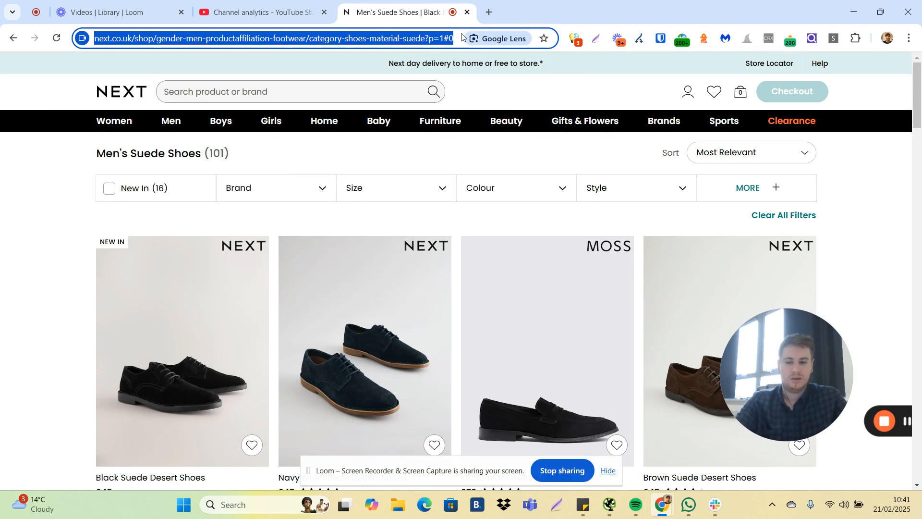
{"action": "type", "text": "forag"}
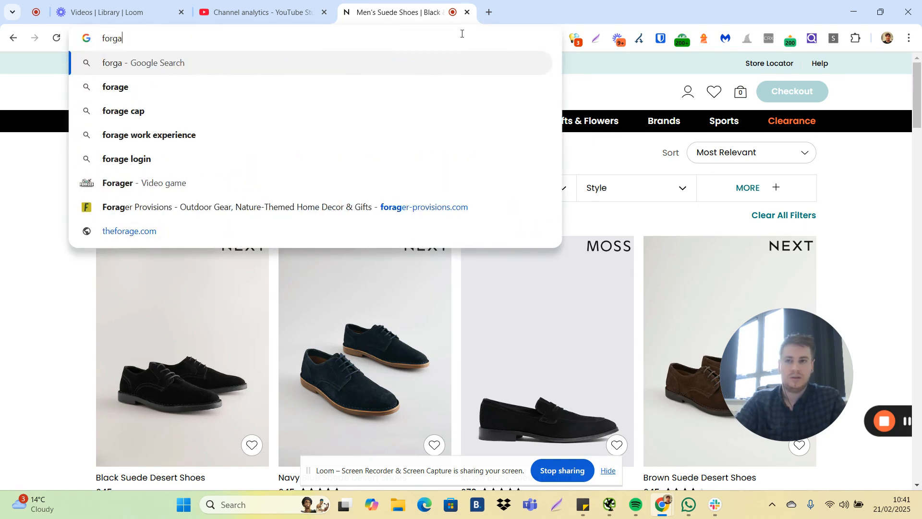
{"action": "key", "text": "Return"}
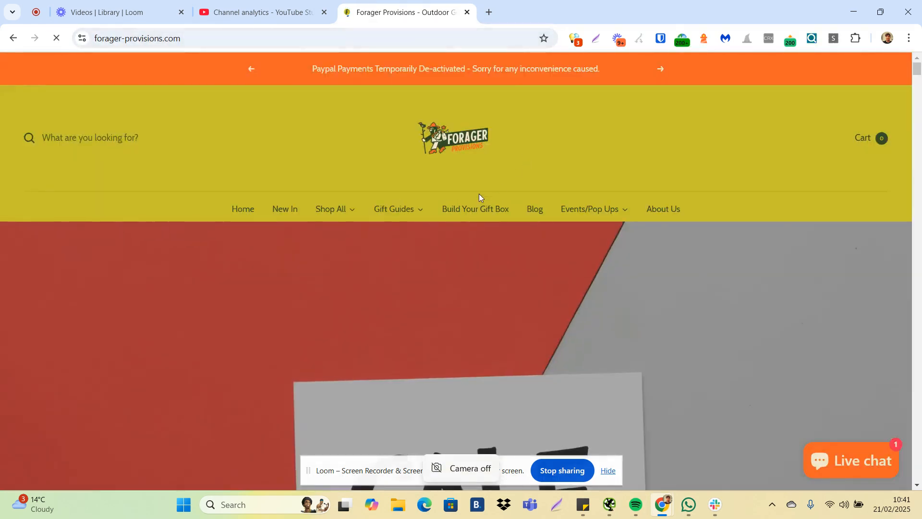
{"action": "mouse_move", "coordinate": [336, 211]}
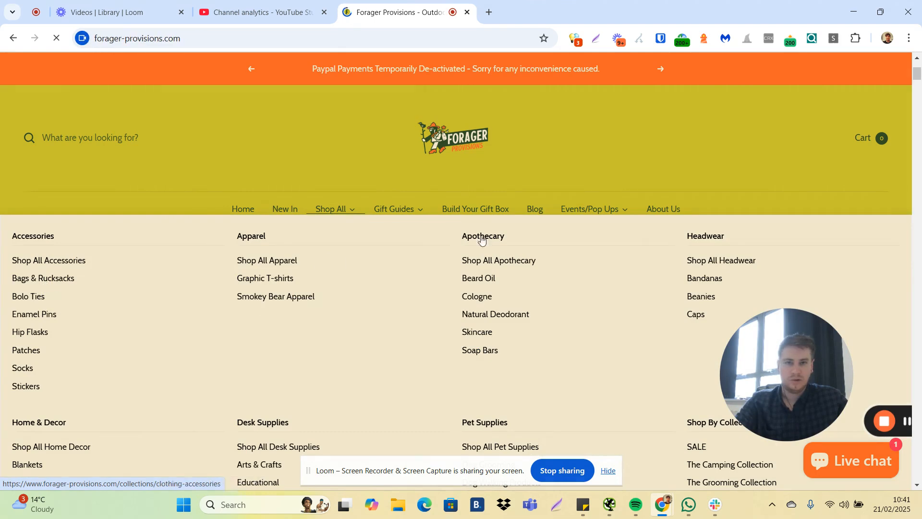
{"action": "mouse_move", "coordinate": [632, 217]}
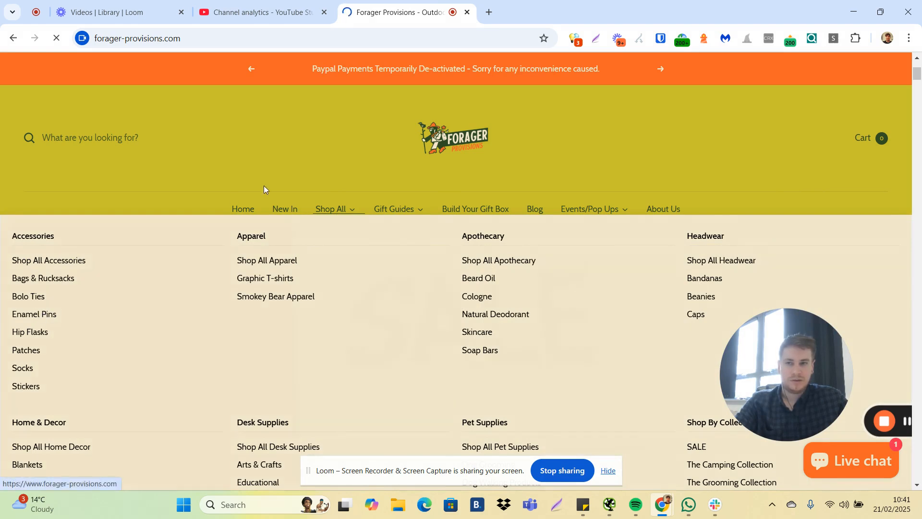
{"action": "scroll", "coordinate": [507, 309], "scroll_direction": "down", "scroll_amount": 5}
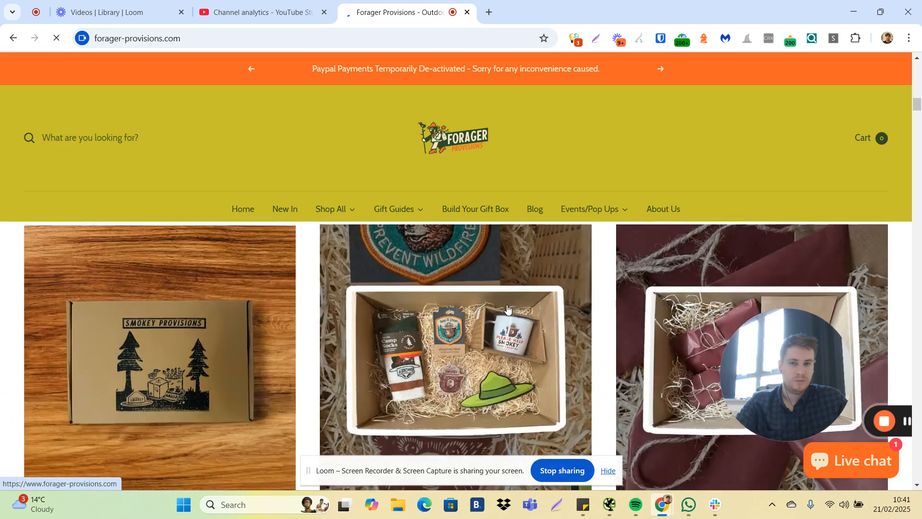
{"action": "scroll", "coordinate": [250, 154], "scroll_direction": "up", "scroll_amount": 5}
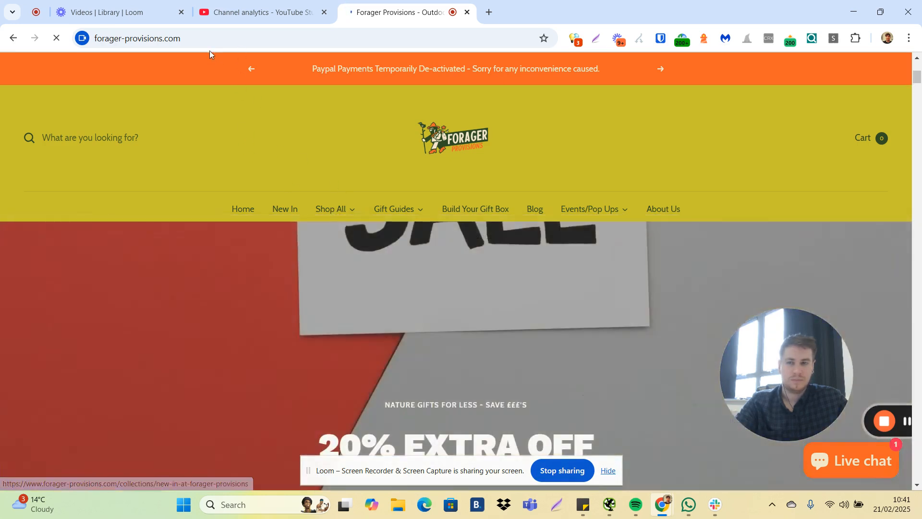
Step: Go to kitlocker.com and open the men's Football Boots category from the footwear links
{"action": "left_click", "coordinate": [206, 39]}
{"action": "type", "text": "kitlock"}
{"action": "key", "text": "Return"}
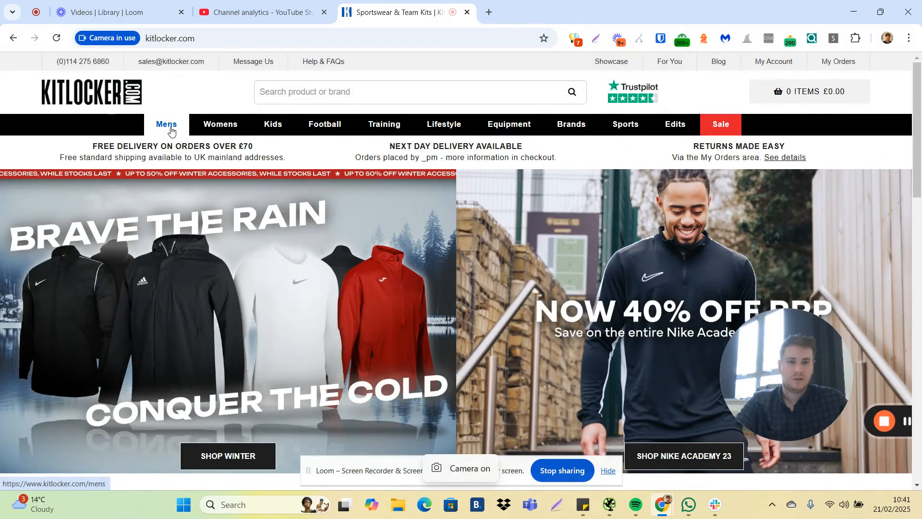
{"action": "mouse_move", "coordinate": [172, 130]}
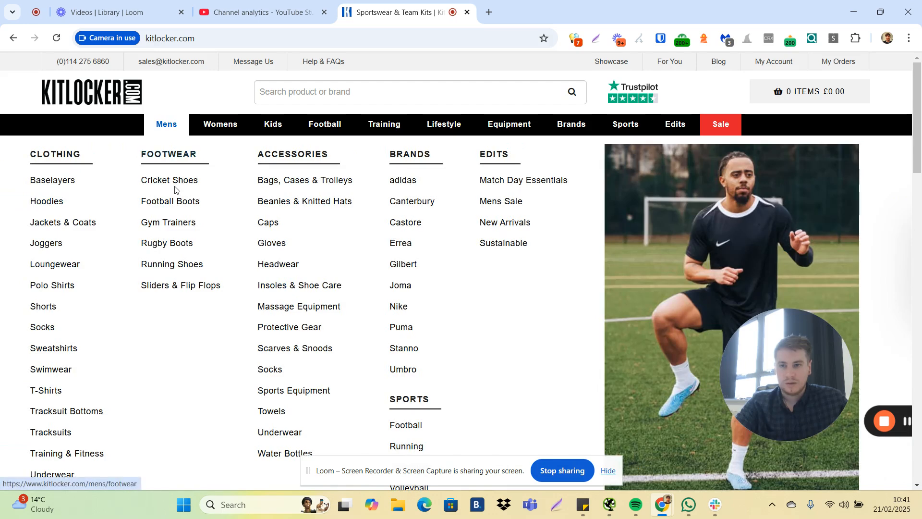
{"action": "left_click", "coordinate": [169, 202]}
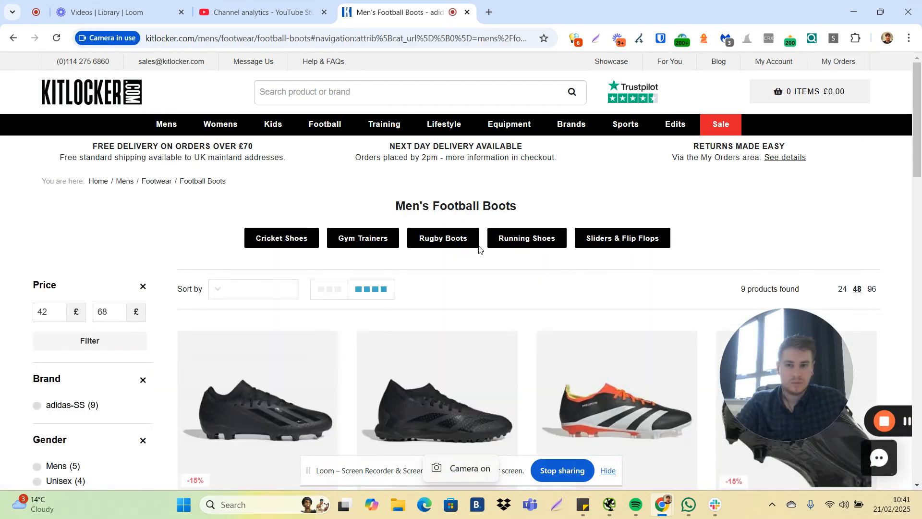
{"action": "scroll", "coordinate": [465, 233], "scroll_direction": "down", "scroll_amount": 1}
{"action": "scroll", "coordinate": [467, 236], "scroll_direction": "up", "scroll_amount": 1}
Step: Highlight the products-found count above the Men's Football Boots product grid, then clear the highlight
{"action": "left_click_drag", "start_coordinate": [812, 377], "coordinate": [851, 421]}
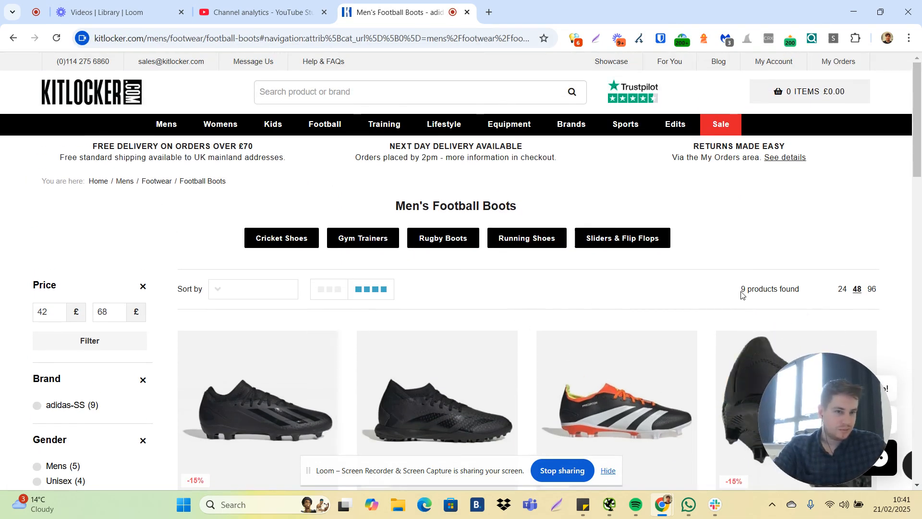
{"action": "left_click_drag", "start_coordinate": [742, 293], "coordinate": [801, 293]}
{"action": "left_click", "coordinate": [800, 294]}
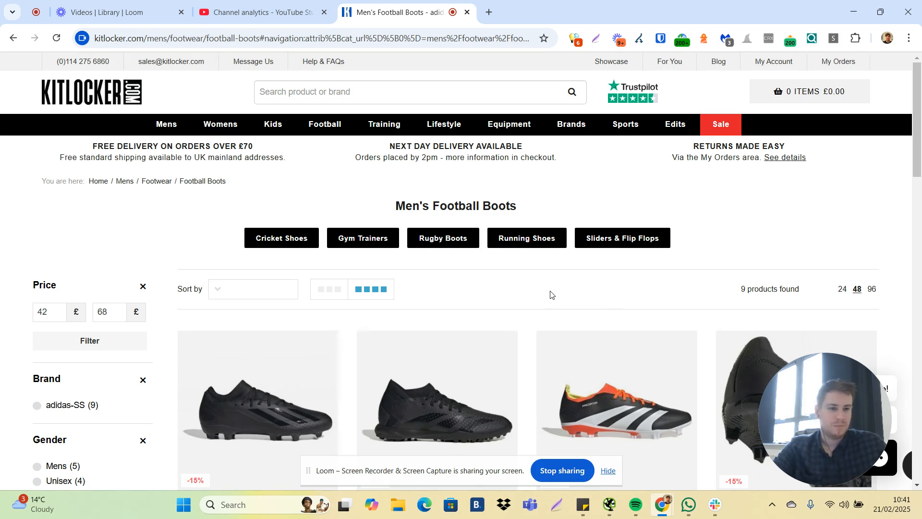
{"action": "left_click_drag", "start_coordinate": [748, 288], "coordinate": [807, 290]}
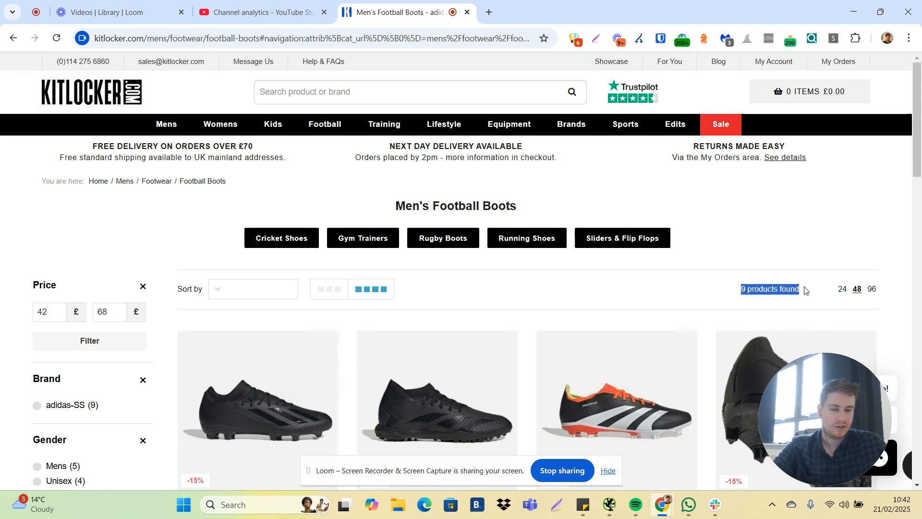
{"action": "left_click", "coordinate": [807, 291]}
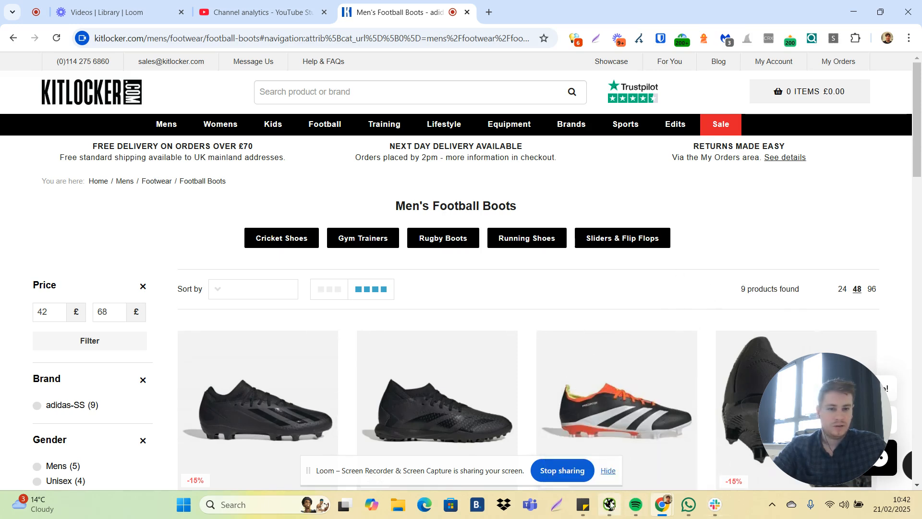
Step: Set Chrome's site settings to not allow sites to use JavaScript, and reload the Kitlocker Men's Football Boots page
{"action": "mouse_move", "coordinate": [609, 507]}
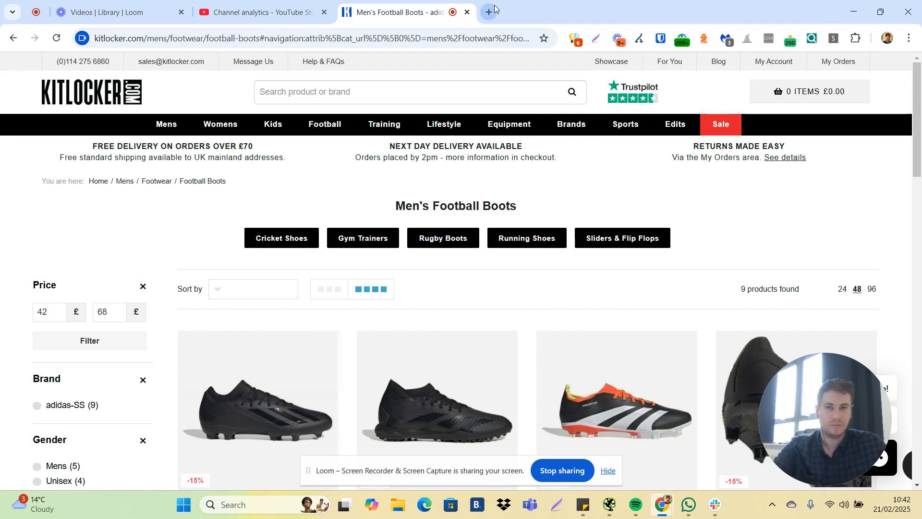
{"action": "left_click", "coordinate": [910, 39]}
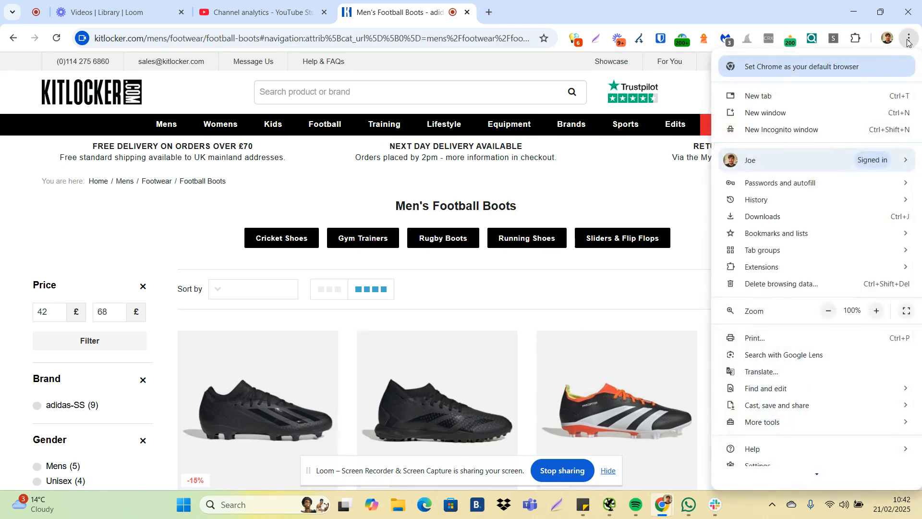
{"action": "scroll", "coordinate": [819, 306], "scroll_direction": "down", "scroll_amount": 1}
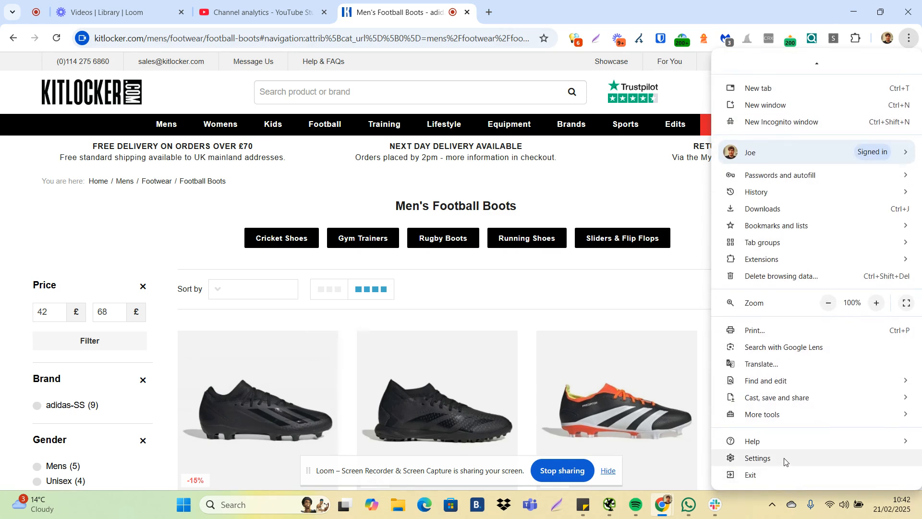
{"action": "left_click", "coordinate": [726, 459]}
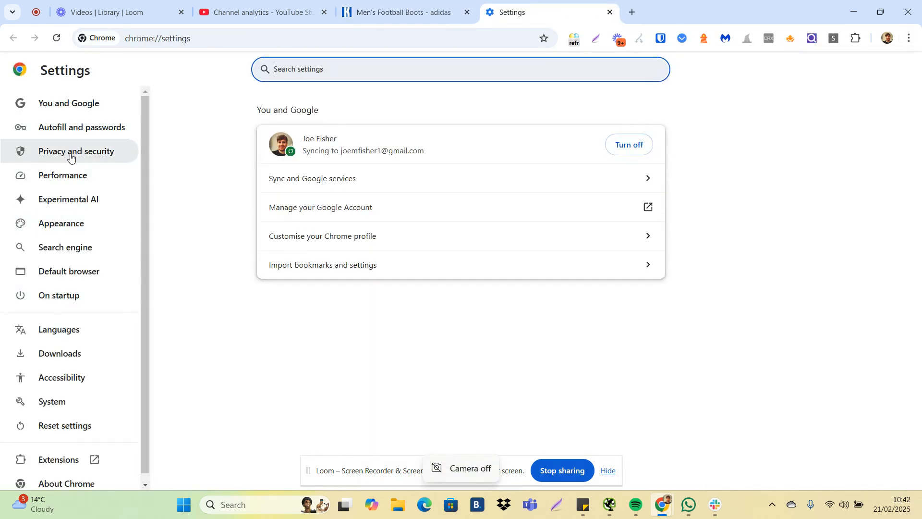
{"action": "left_click", "coordinate": [71, 152]}
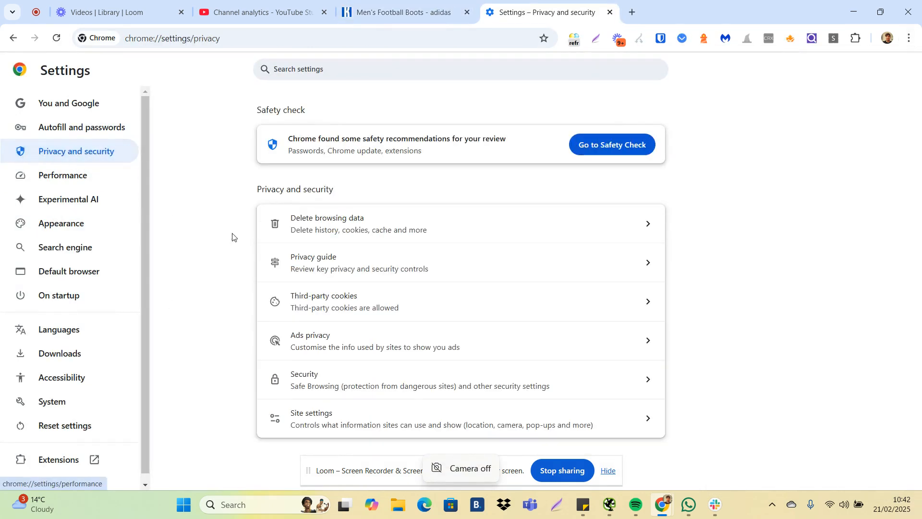
{"action": "left_click", "coordinate": [366, 418]}
{"action": "scroll", "coordinate": [335, 315], "scroll_direction": "down", "scroll_amount": 6}
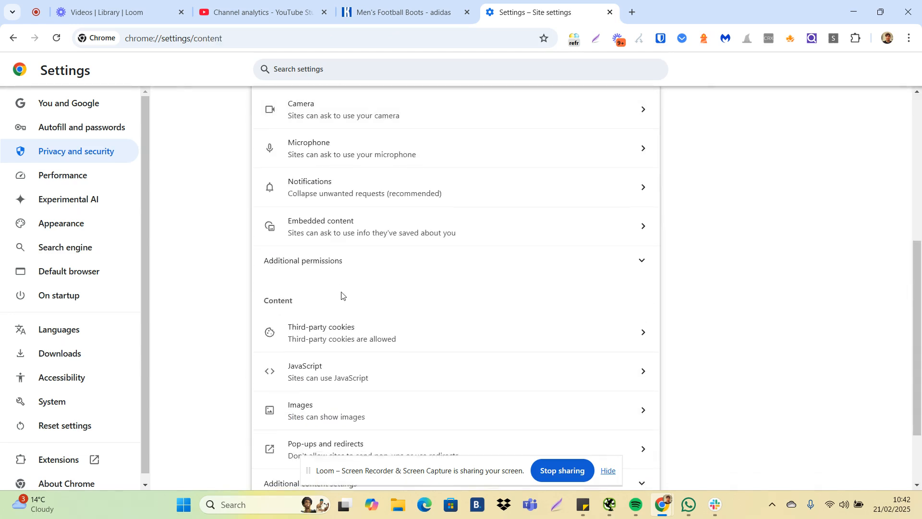
{"action": "left_click", "coordinate": [351, 367]}
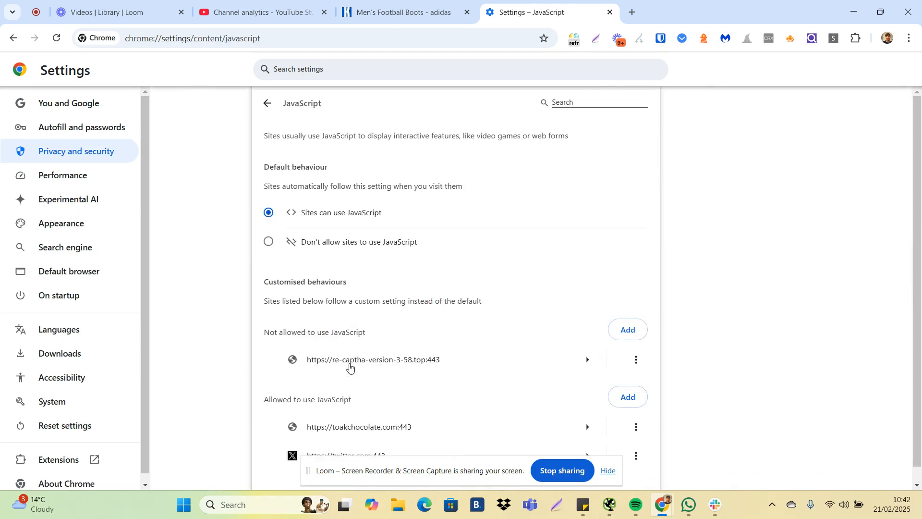
{"action": "left_click", "coordinate": [270, 243]}
{"action": "left_click", "coordinate": [401, 12]}
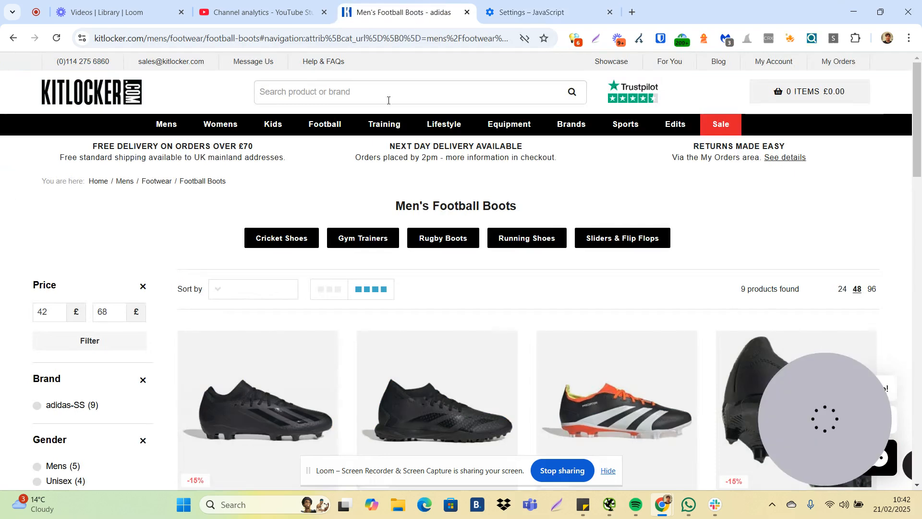
{"action": "left_click", "coordinate": [57, 38]}
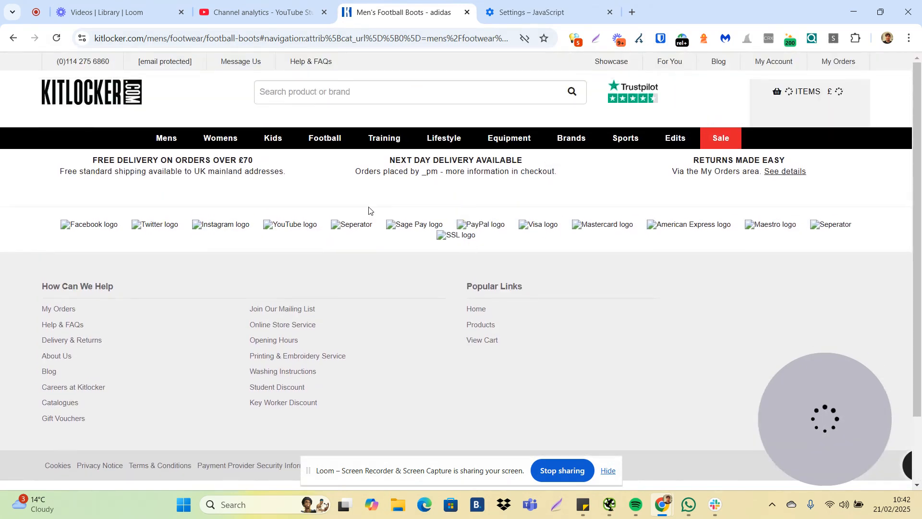
Step: Set the default JavaScript behaviour back to "Sites can use JavaScript" and reload the Men's Football Boots page
{"action": "left_click", "coordinate": [543, 3]}
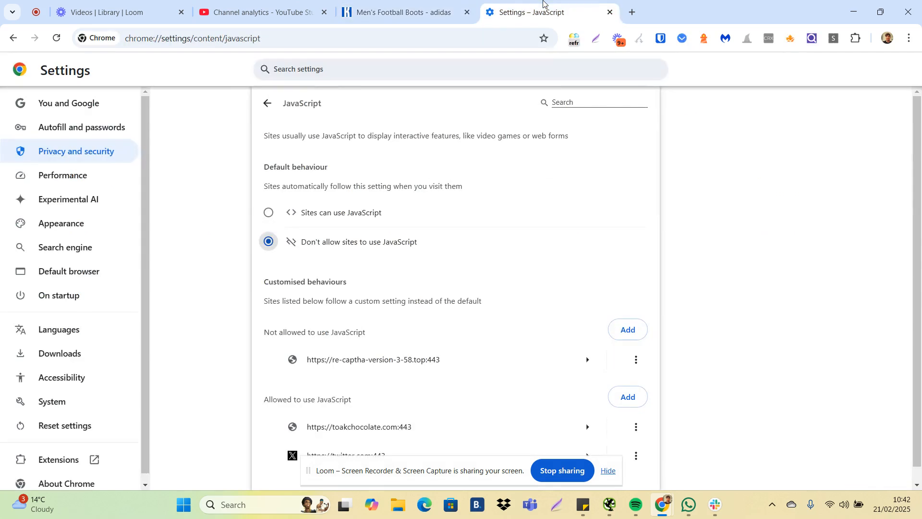
{"action": "left_click", "coordinate": [268, 213]}
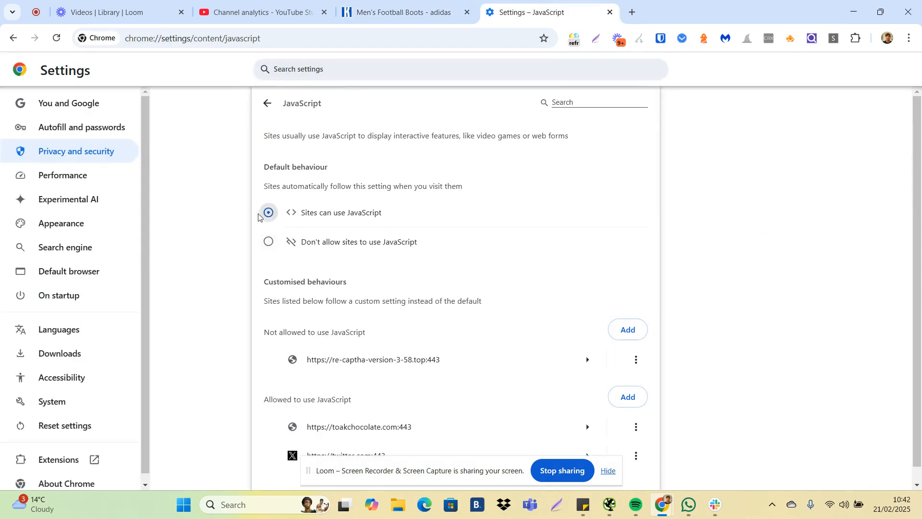
{"action": "left_click", "coordinate": [404, 12]}
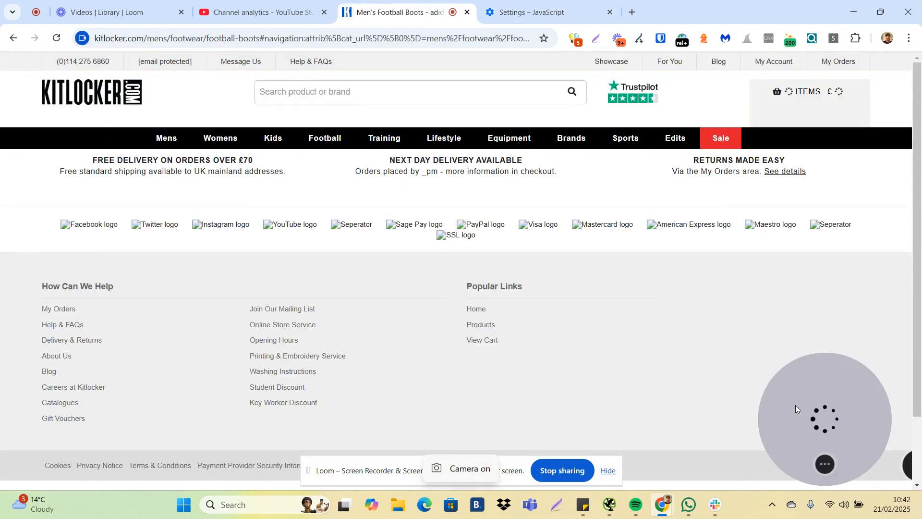
{"action": "left_click", "coordinate": [59, 38]}
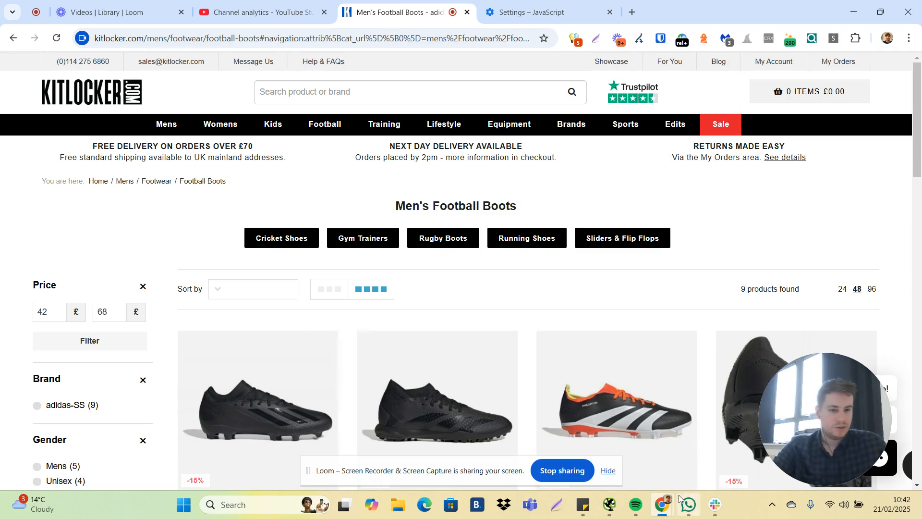
Step: Switch to Screaming Frog SEO Spider and start a new, empty crawl project
{"action": "left_click", "coordinate": [610, 504]}
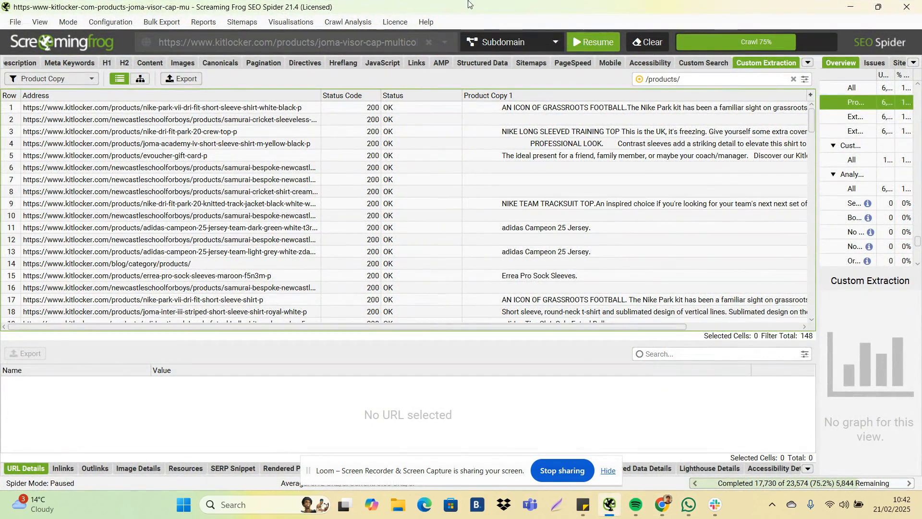
{"action": "left_click", "coordinate": [16, 22]}
{"action": "left_click", "coordinate": [27, 34]}
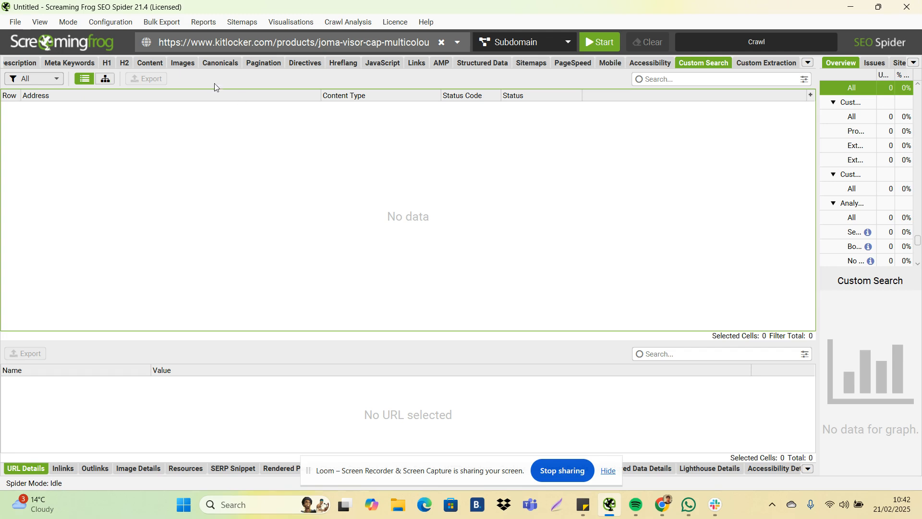
Step: Set the spider's rendering mode to JavaScript in the crawl configuration and apply it
{"action": "left_click", "coordinate": [100, 24]}
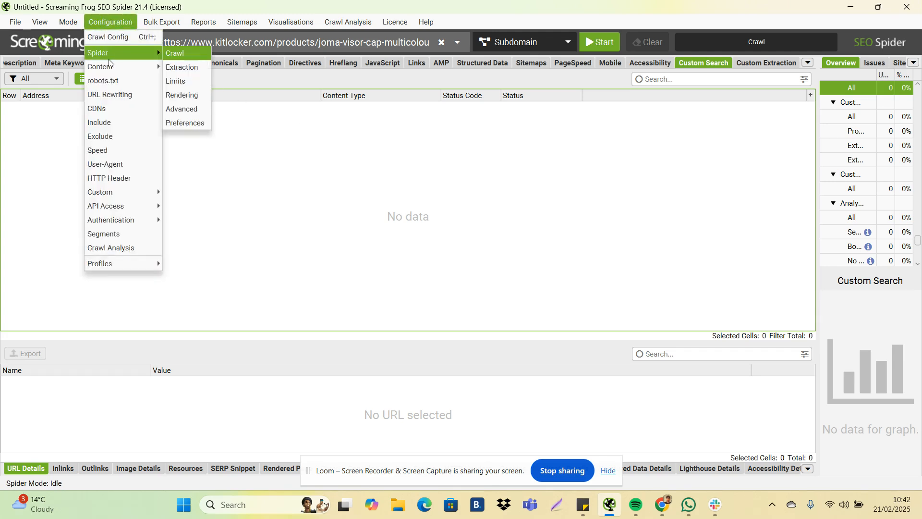
{"action": "mouse_move", "coordinate": [108, 52]}
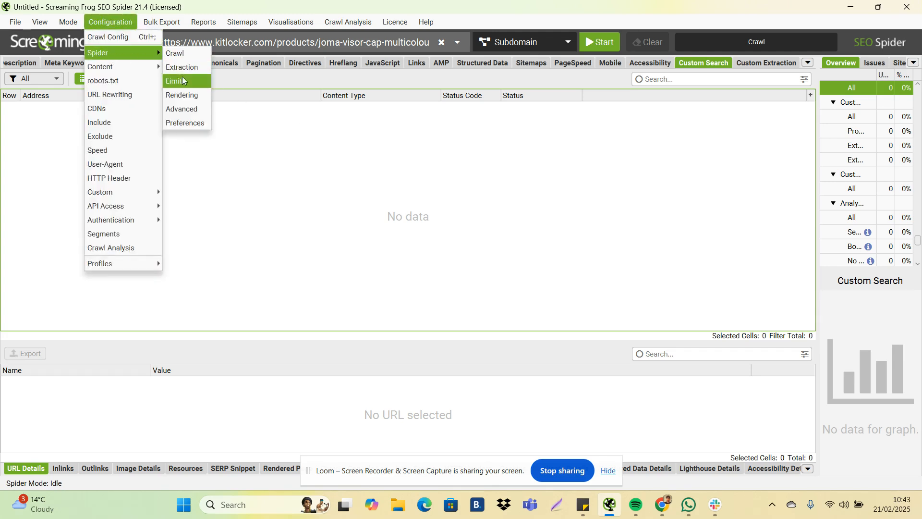
{"action": "left_click", "coordinate": [184, 92]}
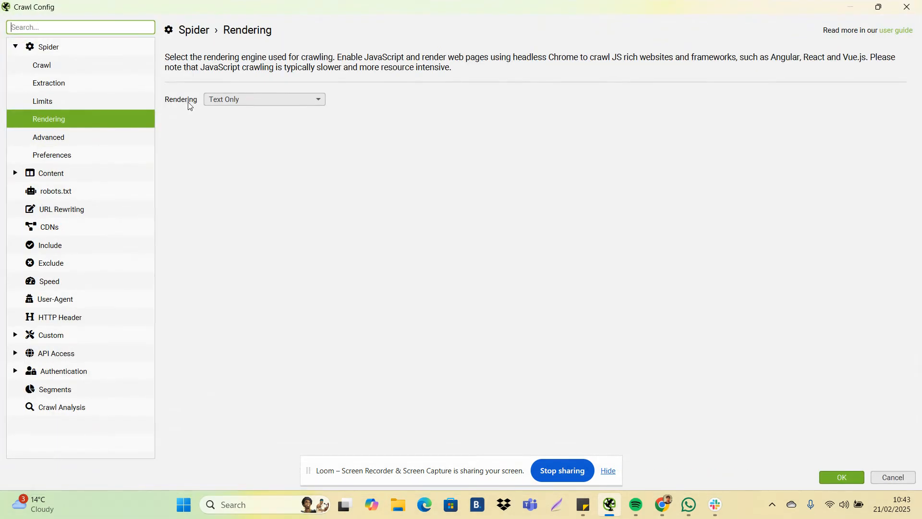
{"action": "left_click", "coordinate": [262, 100]}
{"action": "left_click", "coordinate": [255, 143]}
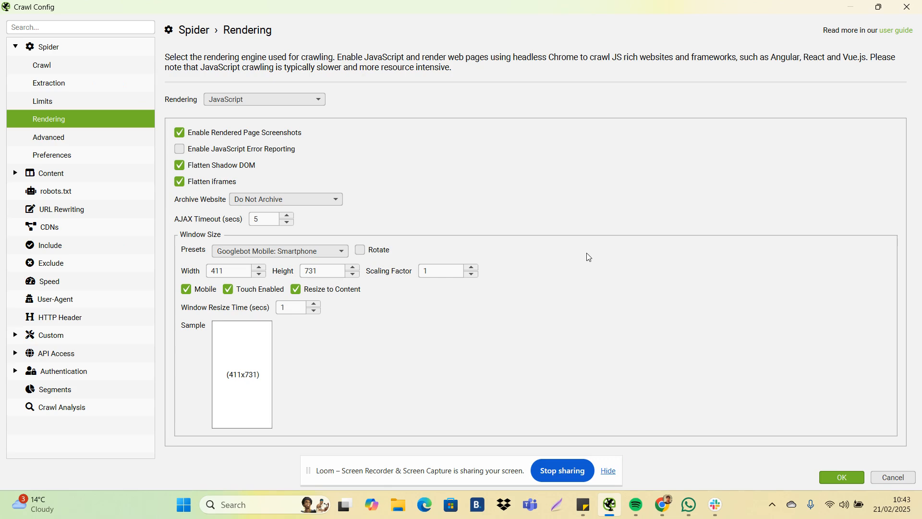
{"action": "left_click", "coordinate": [843, 478]}
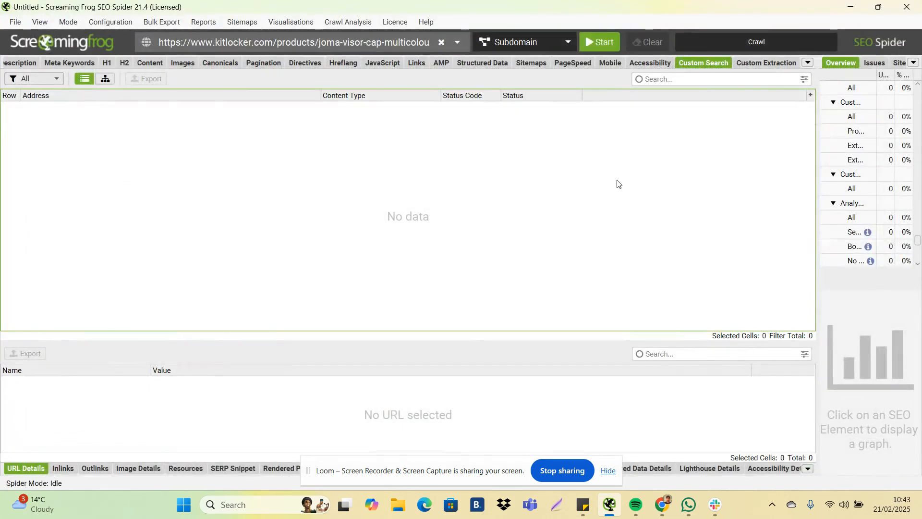
Step: Copy the Football Boots URL up to "football-boots" from Chrome, without its navigation fragment, and return to Screaming Frog
{"action": "left_click", "coordinate": [848, 7]}
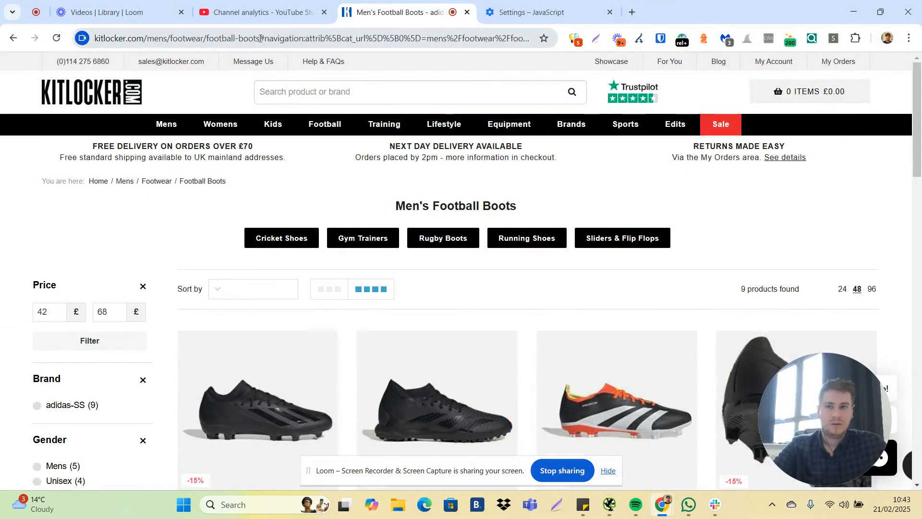
{"action": "left_click_drag", "start_coordinate": [260, 38], "coordinate": [35, 29]}
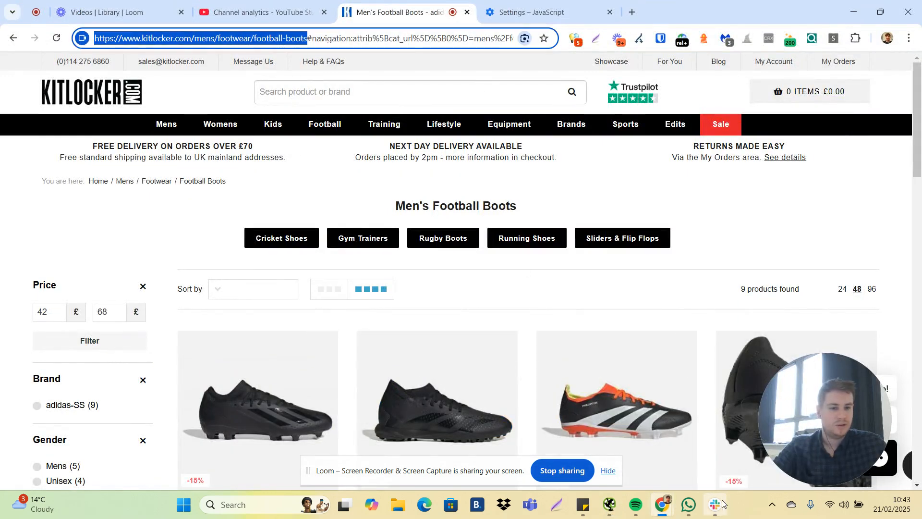
{"action": "left_click", "coordinate": [608, 508]}
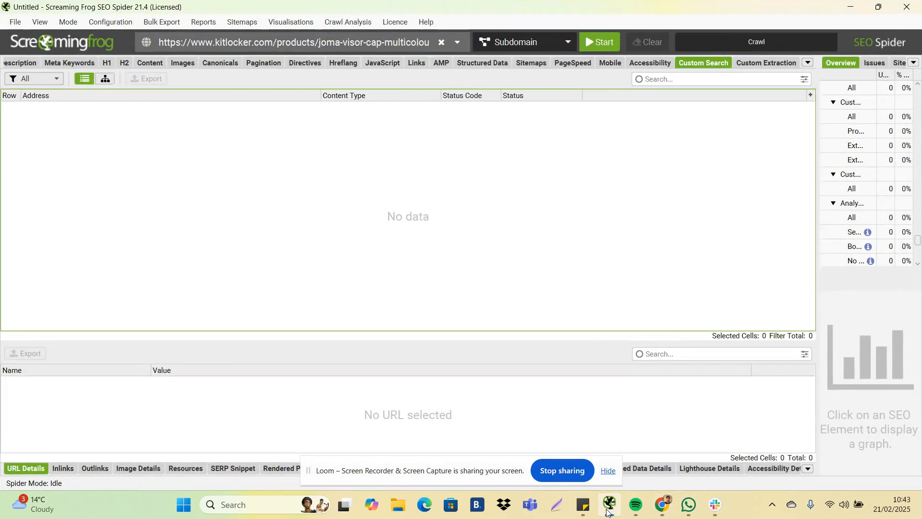
Step: Open the Custom Extraction configuration and delete all three existing extractors
{"action": "left_click", "coordinate": [100, 20]}
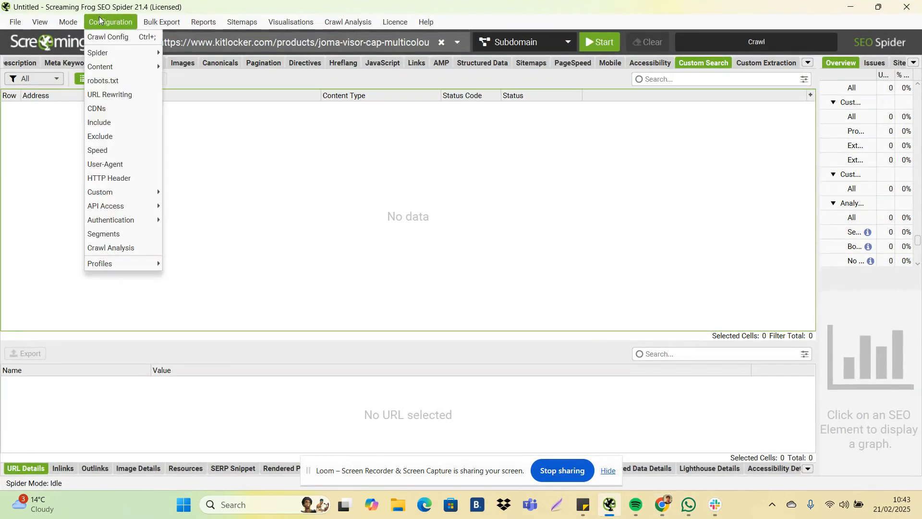
{"action": "mouse_move", "coordinate": [120, 193]}
{"action": "left_click", "coordinate": [218, 209]}
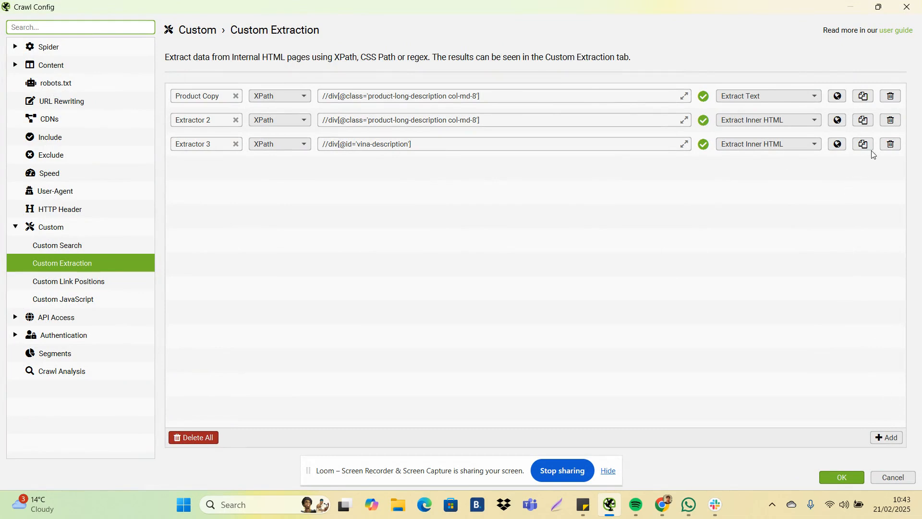
{"action": "left_click", "coordinate": [891, 144]}
{"action": "left_click", "coordinate": [891, 120]}
{"action": "left_click", "coordinate": [891, 96]}
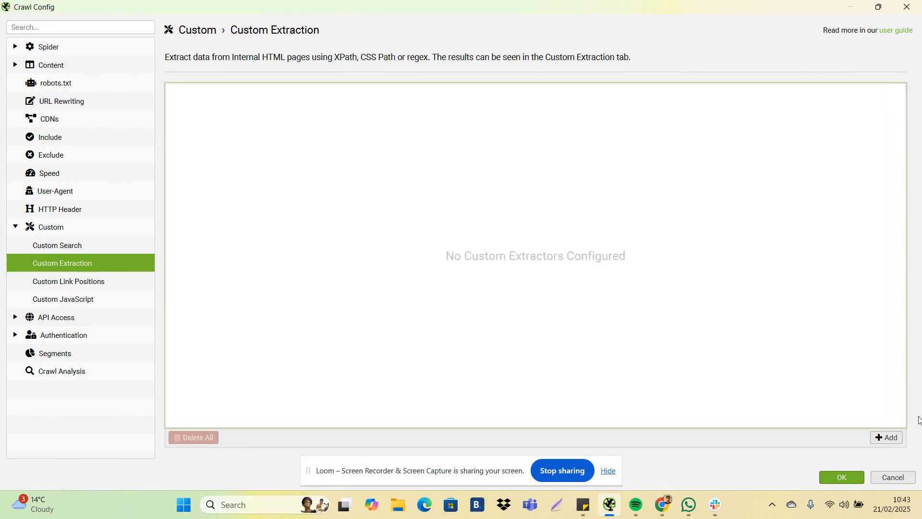
Step: Add a new XPath extractor and name it "Product Count"
{"action": "left_click", "coordinate": [891, 438]}
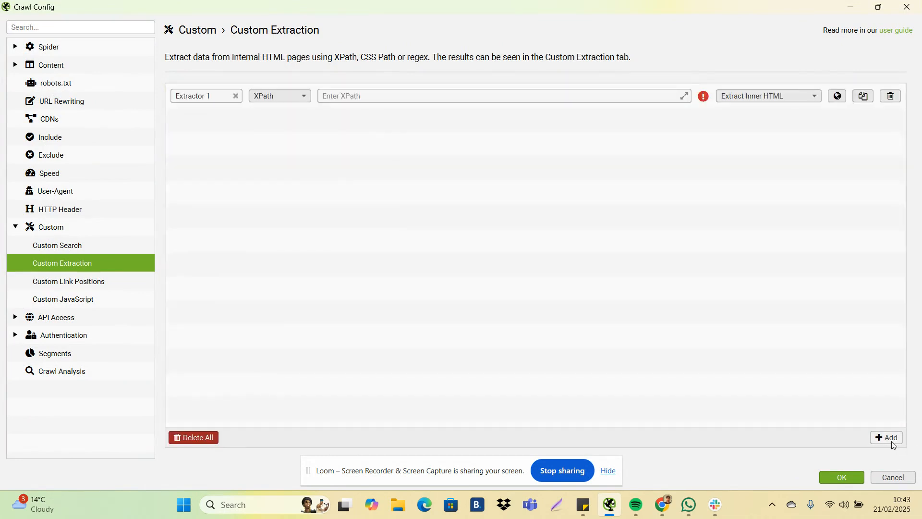
{"action": "triple_click", "coordinate": [199, 91]}
{"action": "key", "text": "Caps_Lock"}
{"action": "type", "text": "Product Co"}
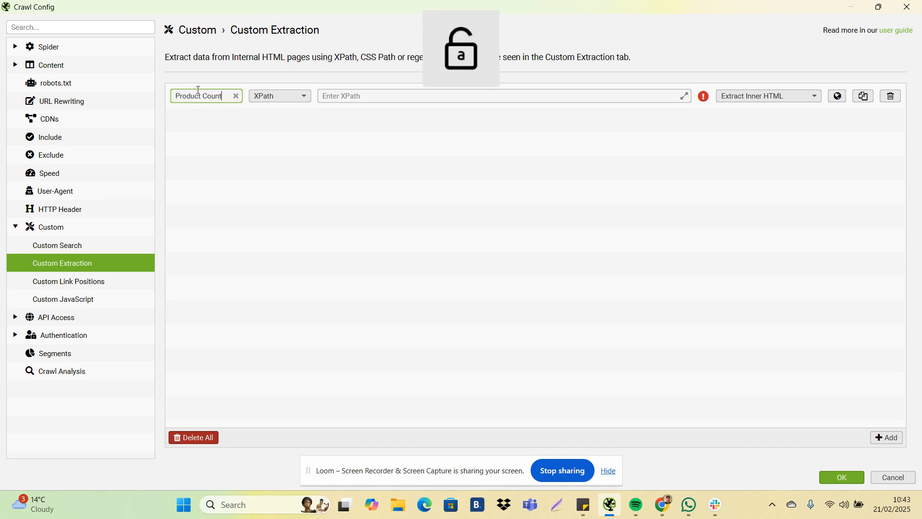
{"action": "type", "text": "unt"}
{"action": "left_click", "coordinate": [337, 142]}
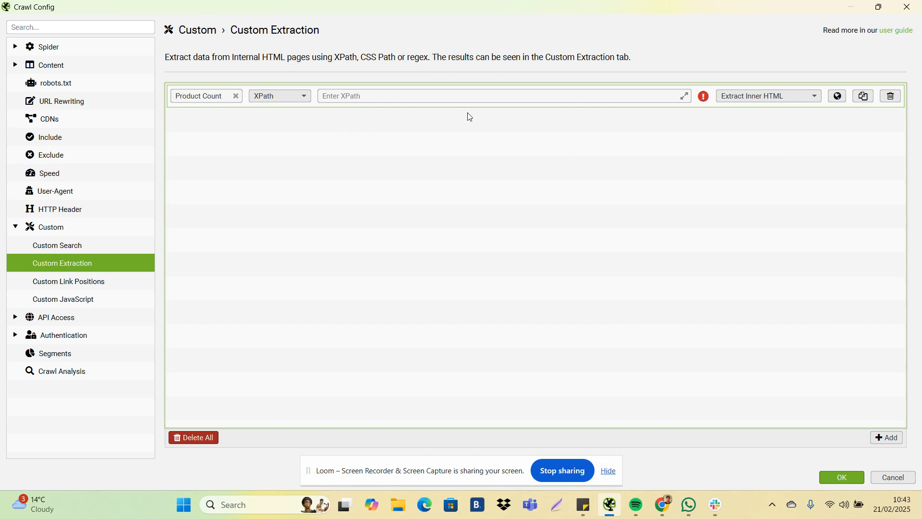
{"action": "left_click", "coordinate": [840, 98]}
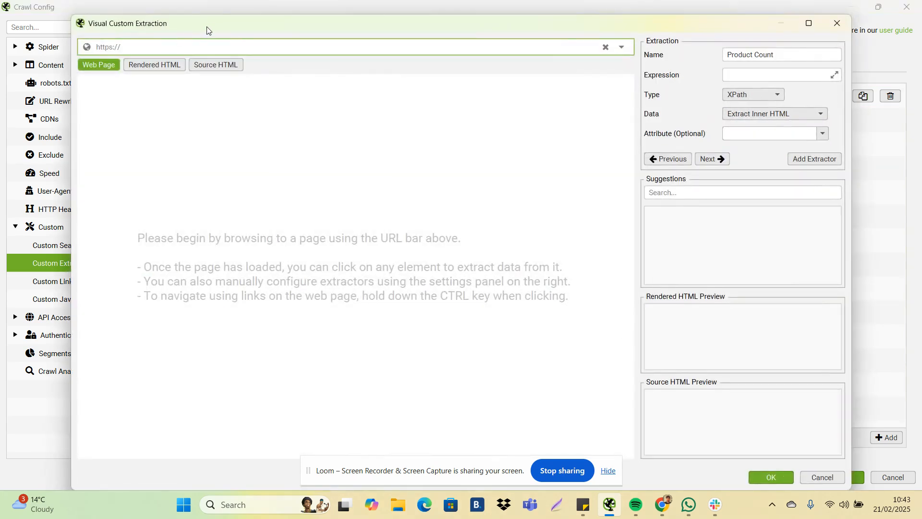
{"action": "left_click_drag", "start_coordinate": [207, 30], "coordinate": [220, 28]}
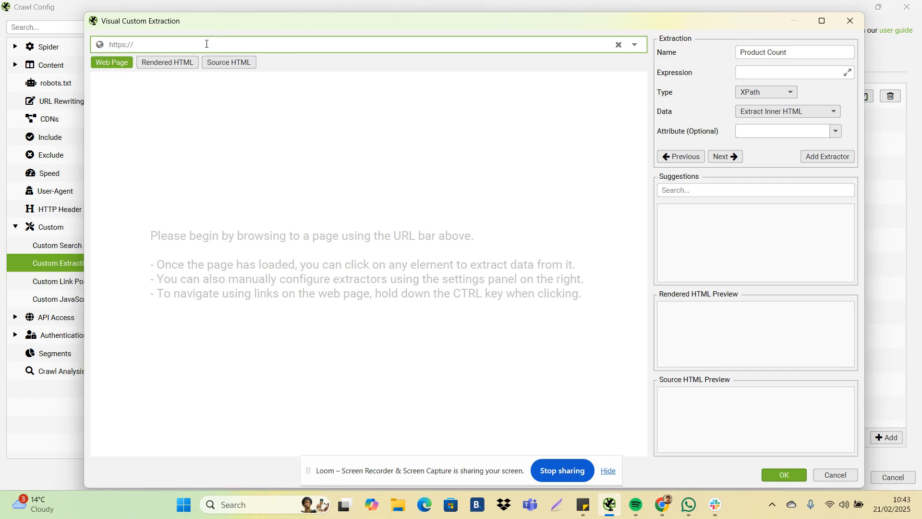
{"action": "type", "text": "https://www.kitlocker.com/mens/footwear/football-boots"}
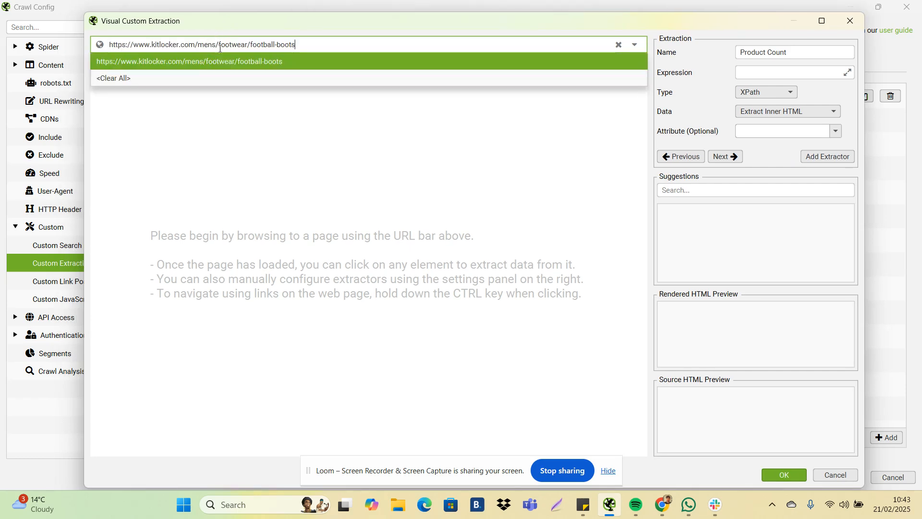
{"action": "left_click", "coordinate": [234, 63]}
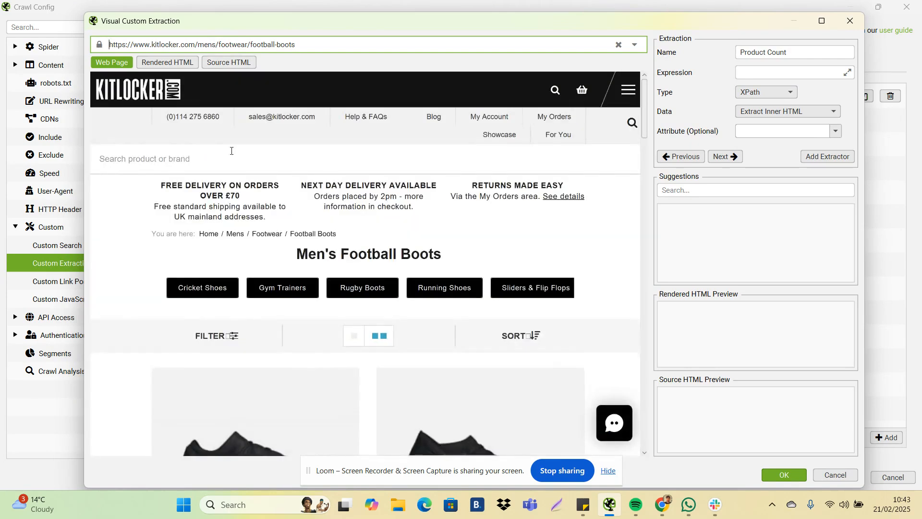
{"action": "left_click", "coordinate": [820, 22]}
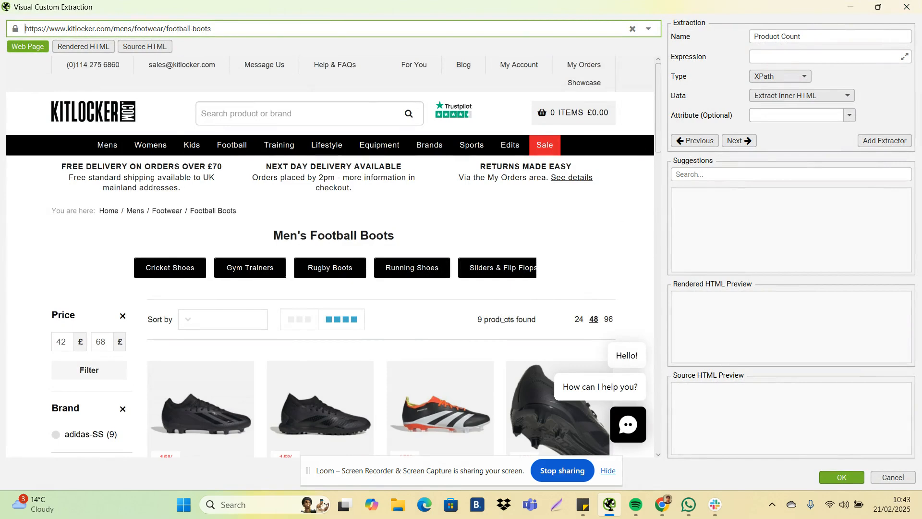
{"action": "scroll", "coordinate": [481, 288], "scroll_direction": "down", "scroll_amount": 1}
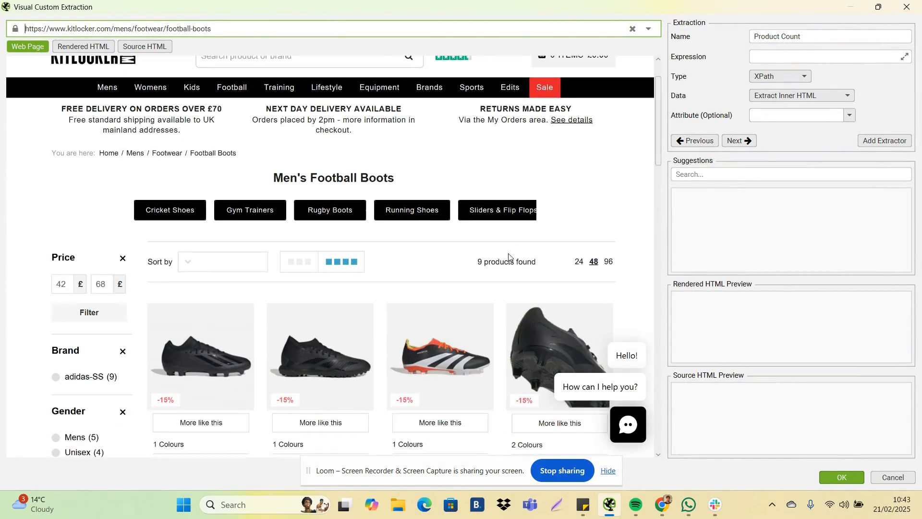
{"action": "left_click", "coordinate": [498, 263]}
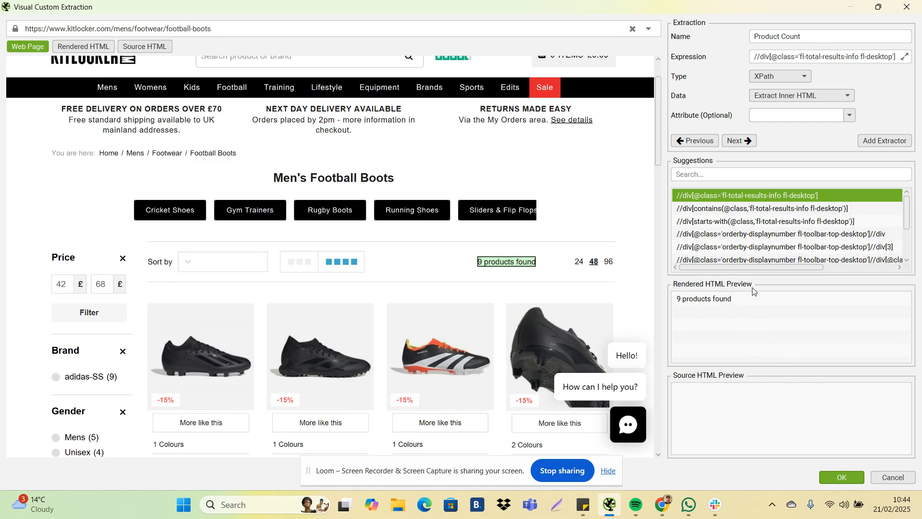
{"action": "left_click", "coordinate": [841, 478]}
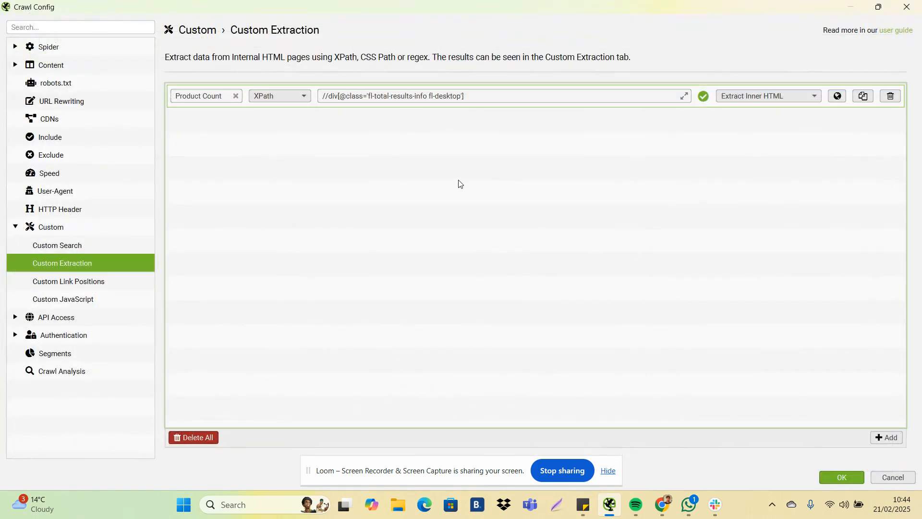
{"action": "left_click", "coordinate": [842, 477]}
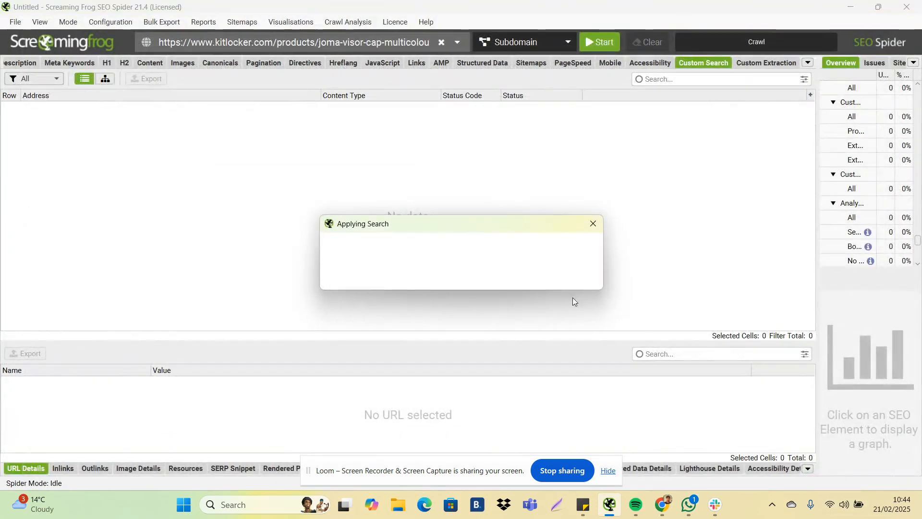
{"action": "type", "text": "https://www.kitlocker.com/mens/footwear/football-boots"}
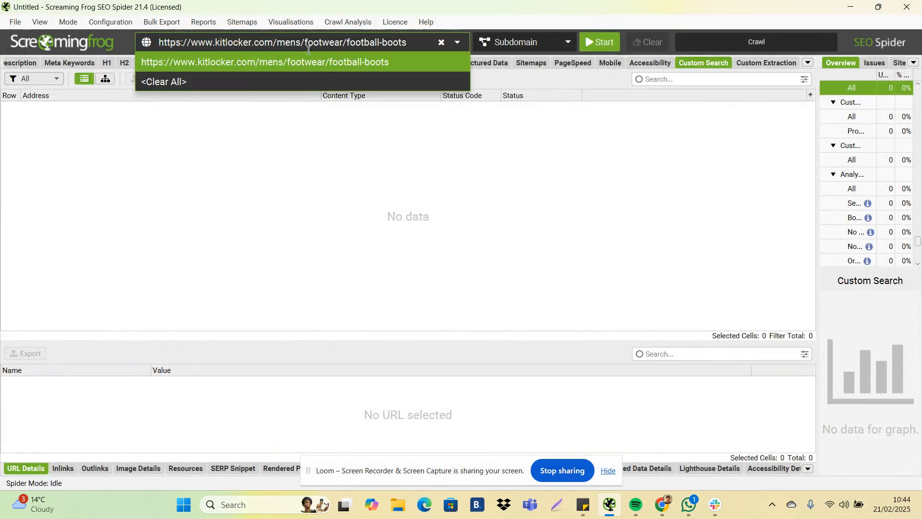
{"action": "left_click", "coordinate": [397, 186]}
{"action": "left_click", "coordinate": [518, 46]}
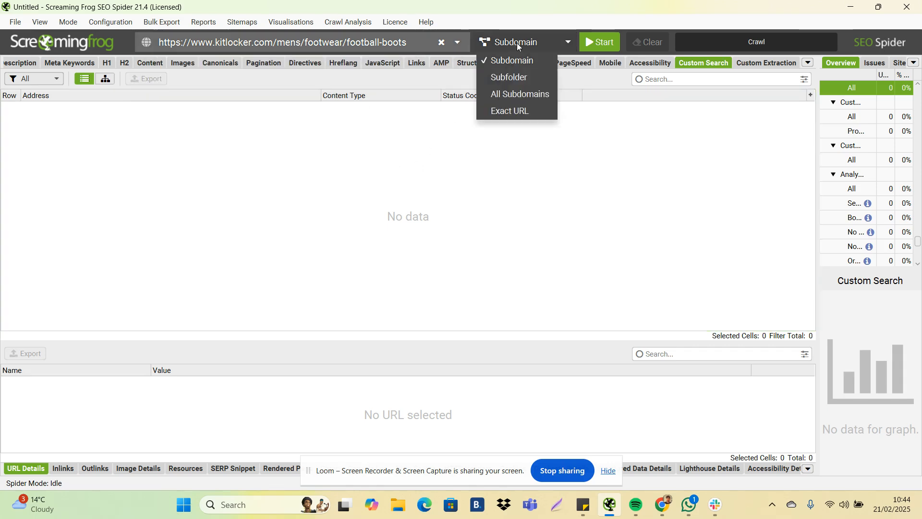
{"action": "left_click", "coordinate": [524, 112]}
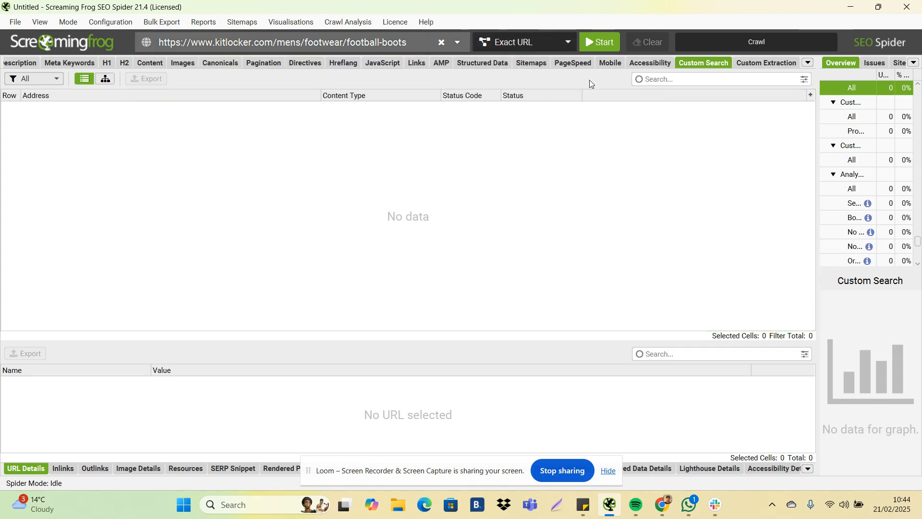
{"action": "left_click", "coordinate": [609, 42]}
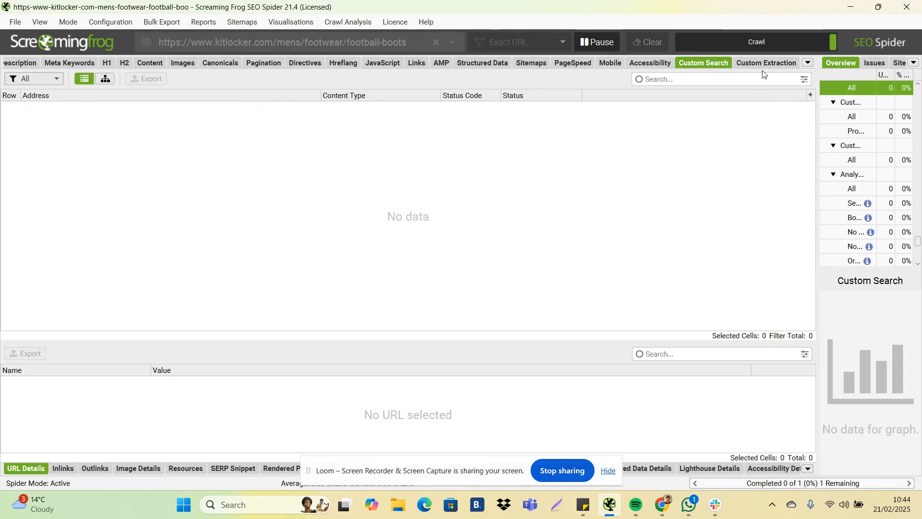
Step: Clear the "/products/" filter from the Custom Extraction results, then check the Internal results and return to Custom Extraction
{"action": "left_click", "coordinate": [766, 63]}
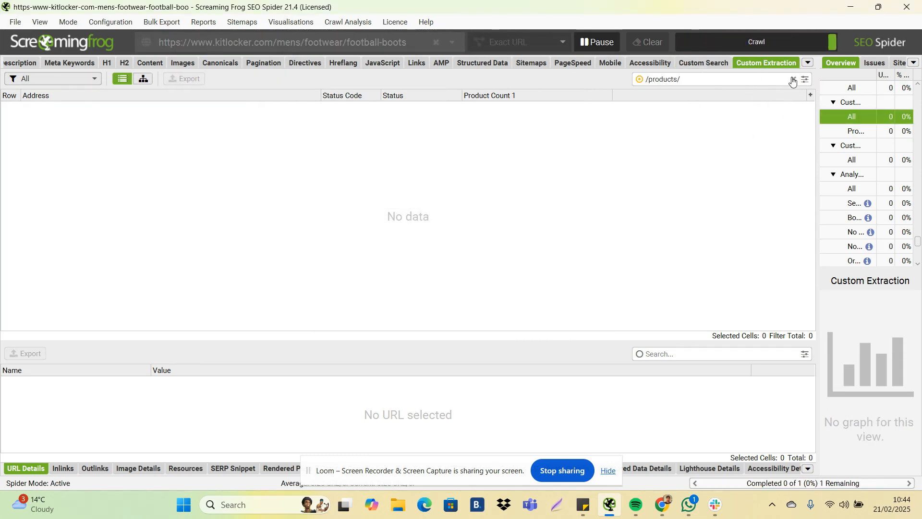
{"action": "left_click", "coordinate": [793, 80]}
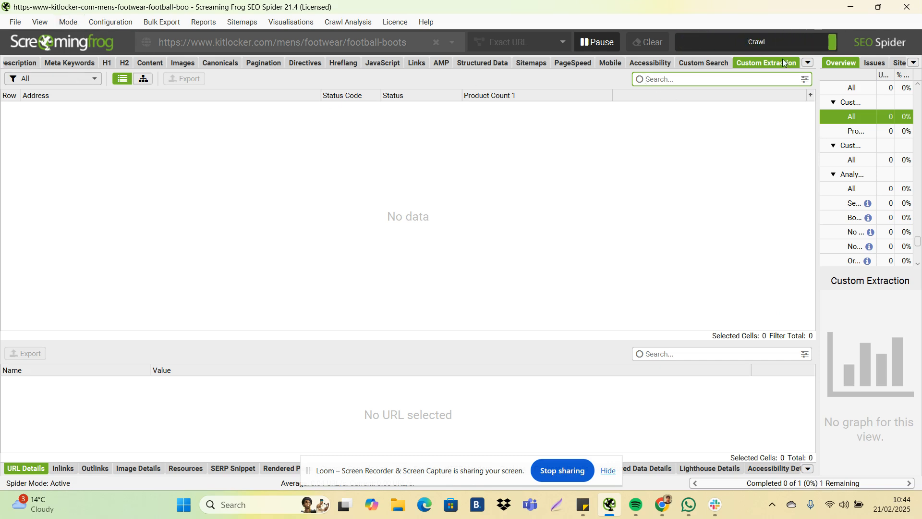
{"action": "left_click", "coordinate": [810, 65]}
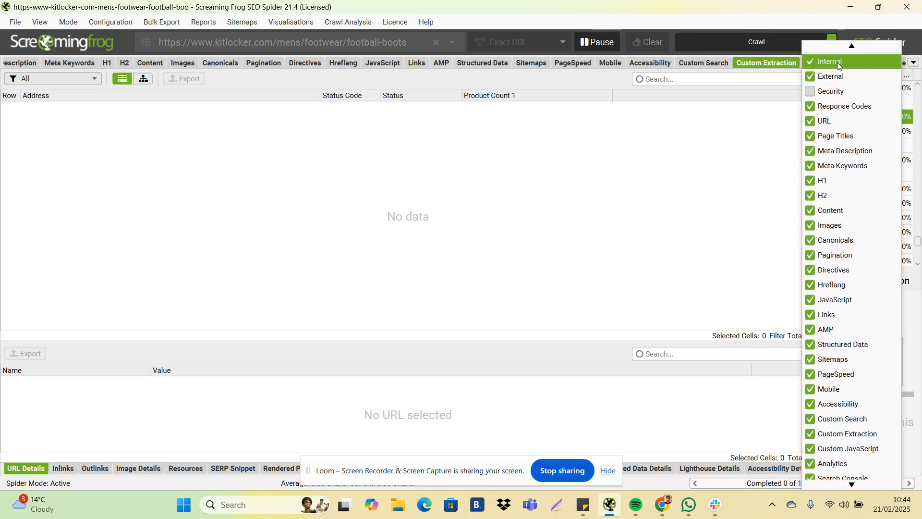
{"action": "left_click", "coordinate": [837, 62]}
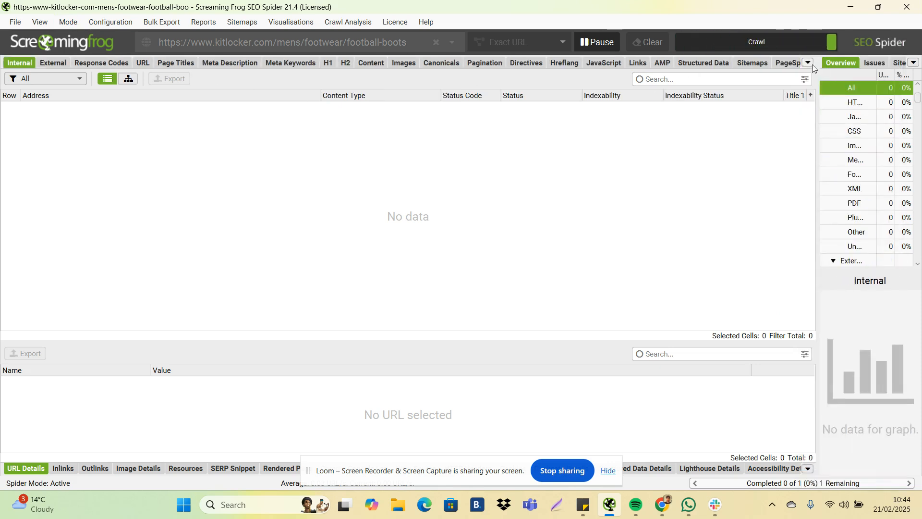
{"action": "left_click", "coordinate": [811, 64]}
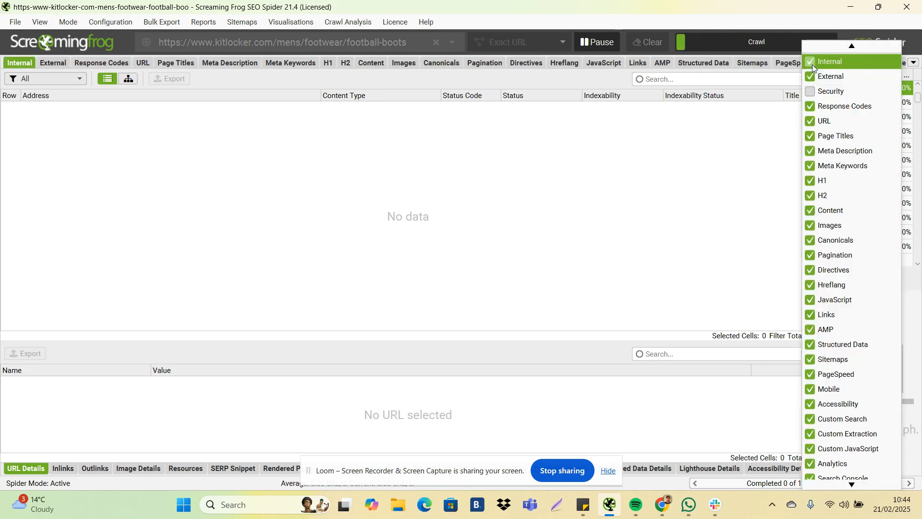
{"action": "left_click", "coordinate": [849, 435]}
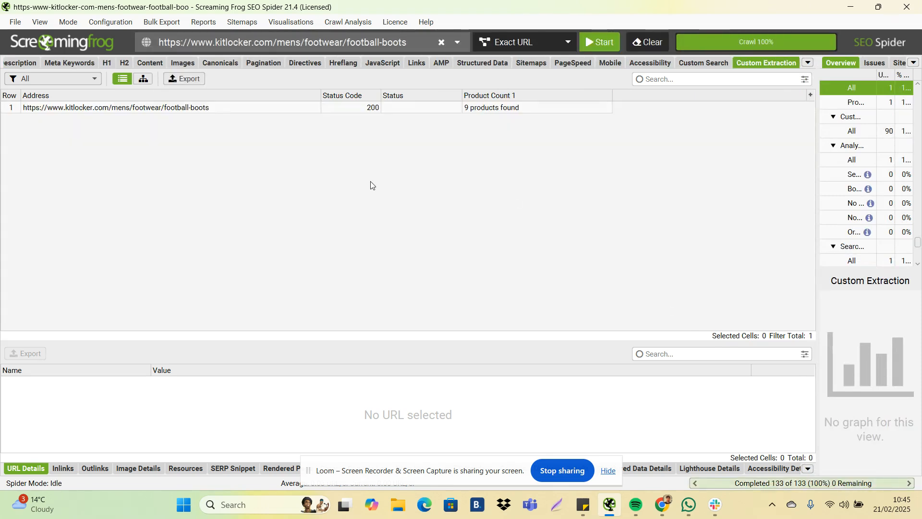
Step: Check the Internal results, return to Custom Extraction, and select the Product Count 1 value for the football-boots URL
{"action": "left_click", "coordinate": [811, 64]}
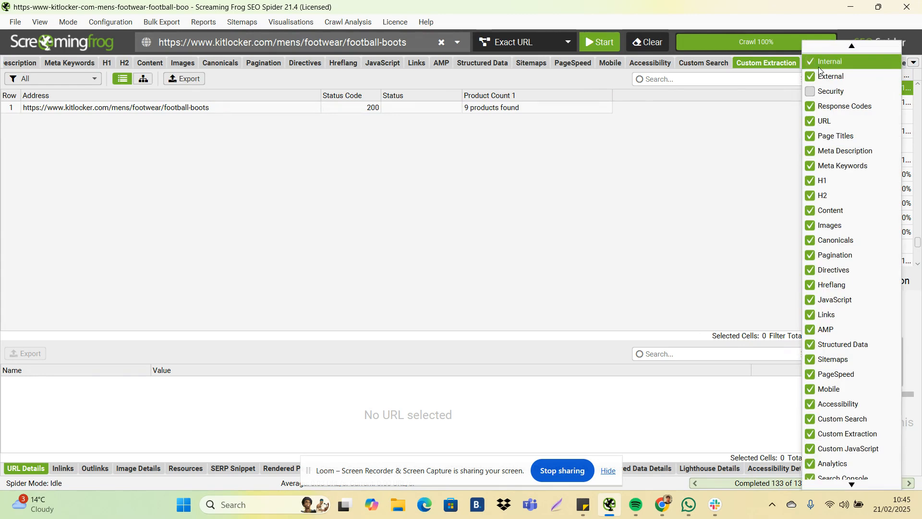
{"action": "left_click", "coordinate": [835, 62]}
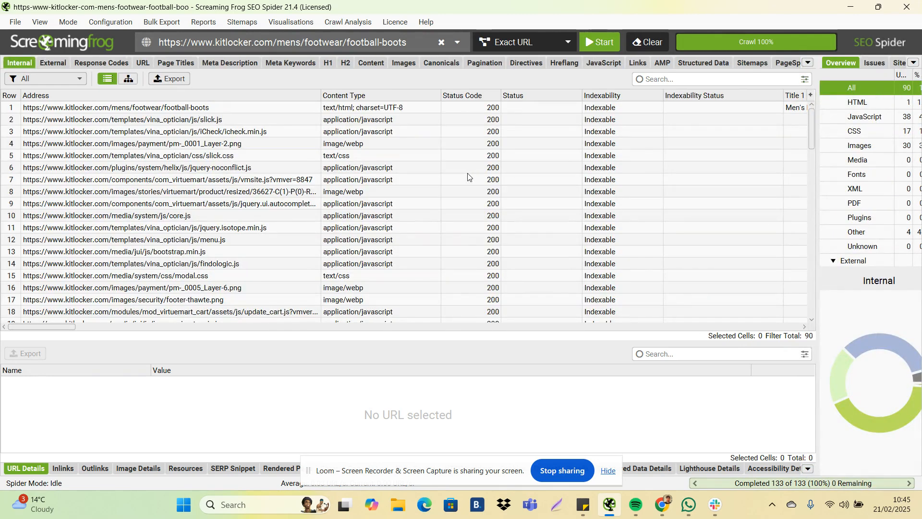
{"action": "left_click_drag", "start_coordinate": [813, 133], "coordinate": [844, 55]}
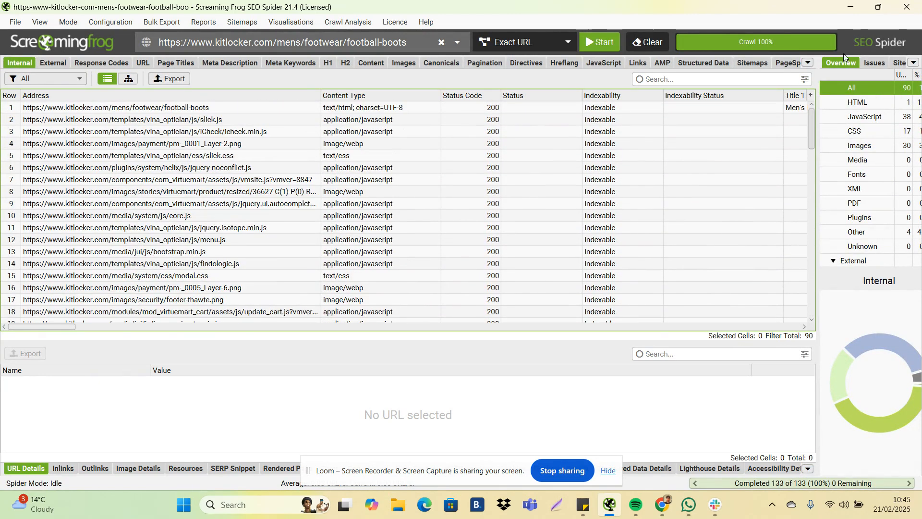
{"action": "left_click", "coordinate": [805, 80]}
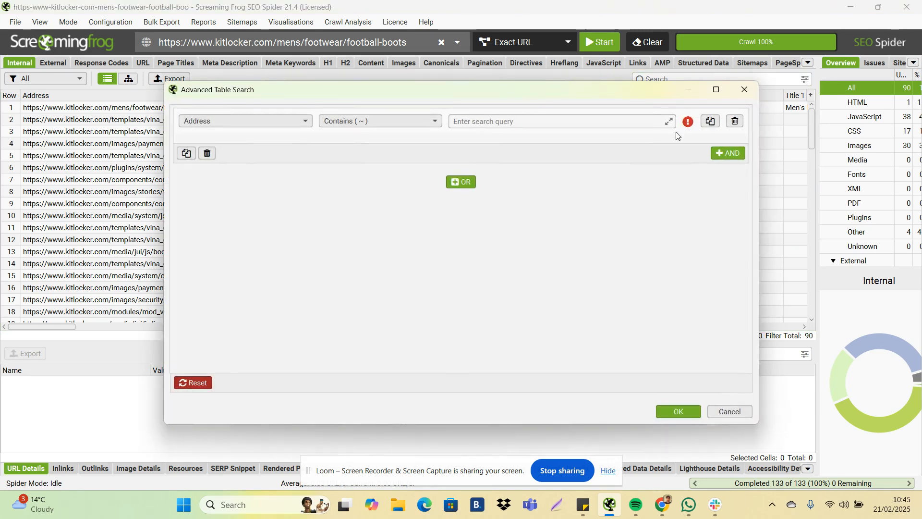
{"action": "left_click", "coordinate": [744, 89]}
{"action": "left_click", "coordinate": [810, 63]}
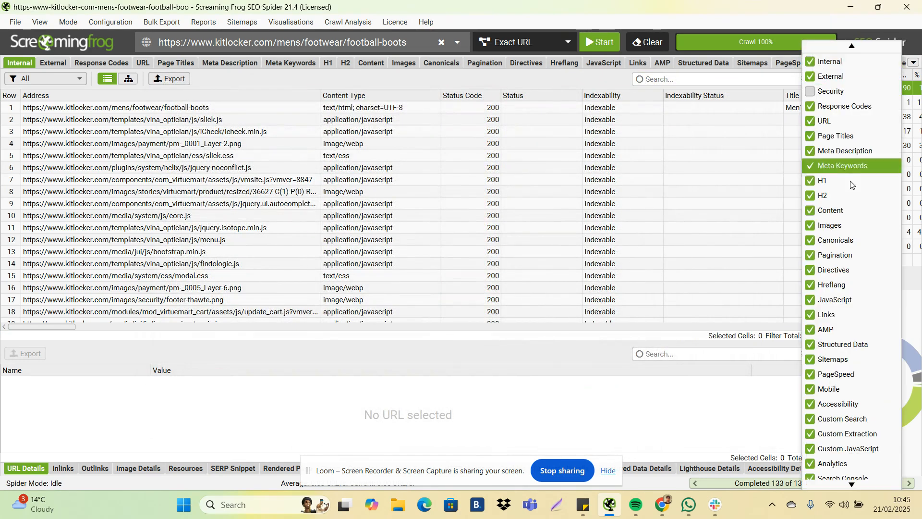
{"action": "left_click", "coordinate": [845, 382]}
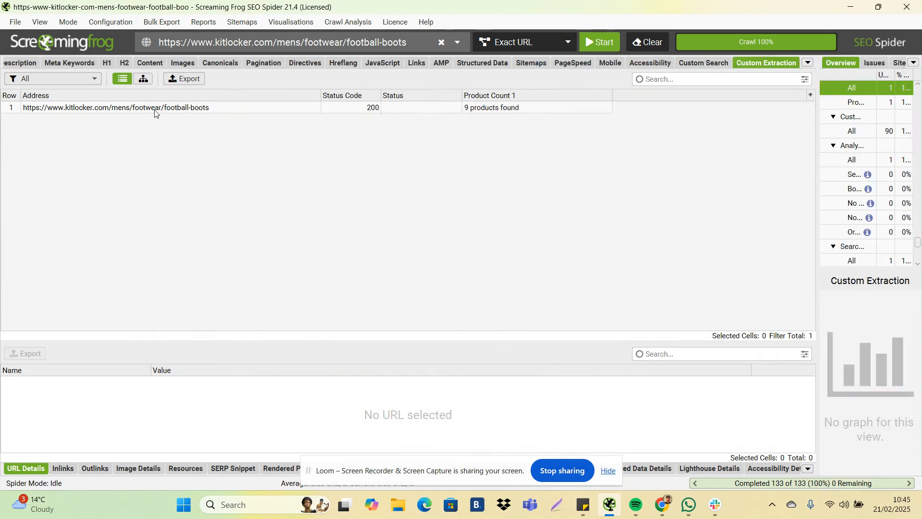
{"action": "left_click", "coordinate": [506, 112]}
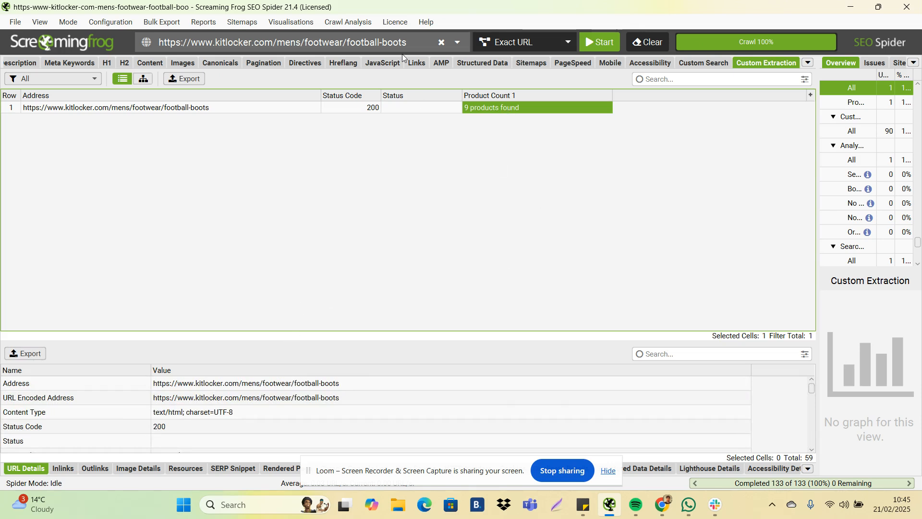
Step: Switch to Chrome, load forager-provisions.com, and open its Bolo Ties collection page
{"action": "left_click", "coordinate": [852, 8]}
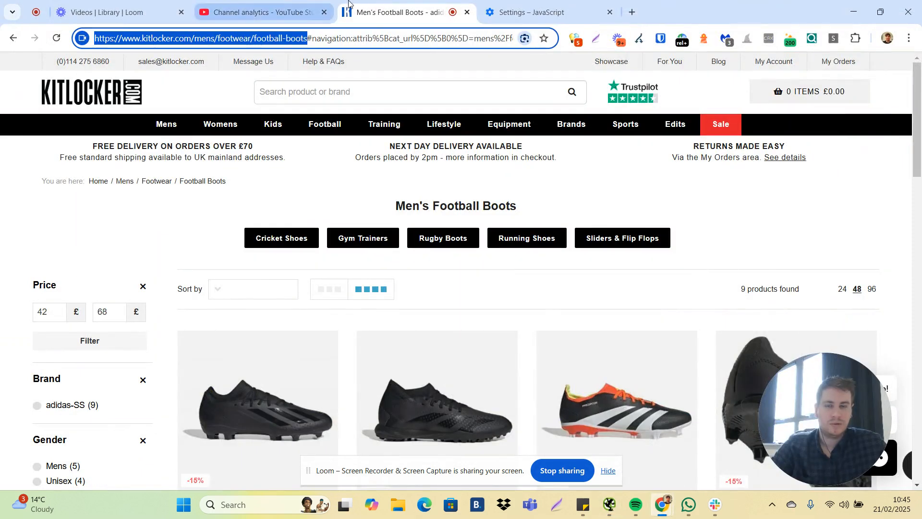
{"action": "left_click", "coordinate": [455, 37]}
{"action": "key", "text": "ctrl+a"}
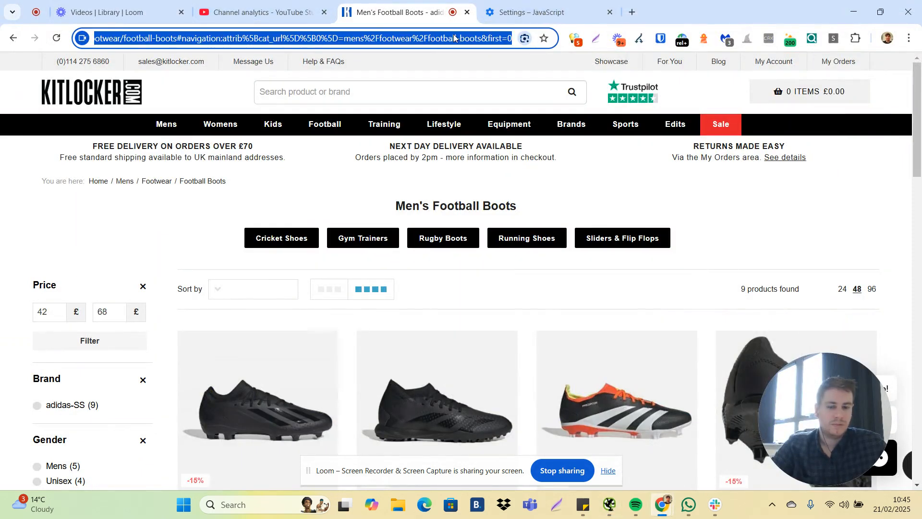
{"action": "type", "text": "forager-provisions.com"}
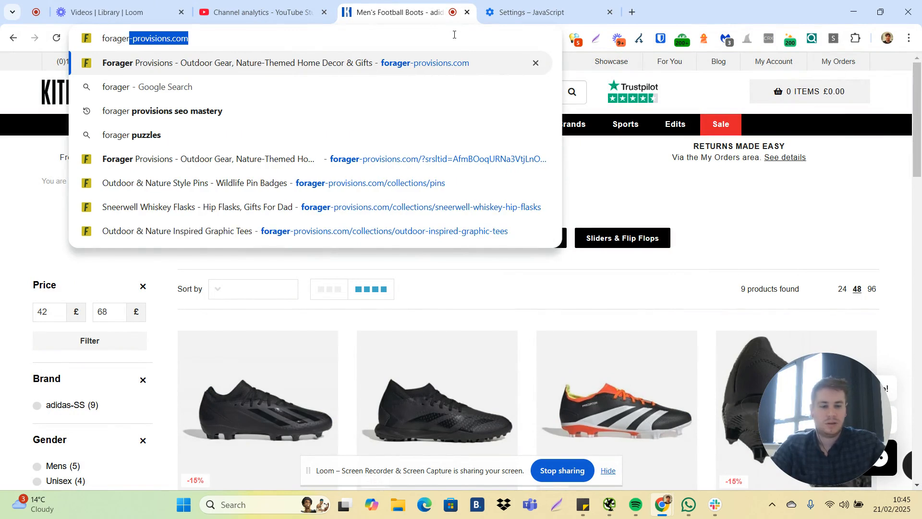
{"action": "key", "text": "Return"}
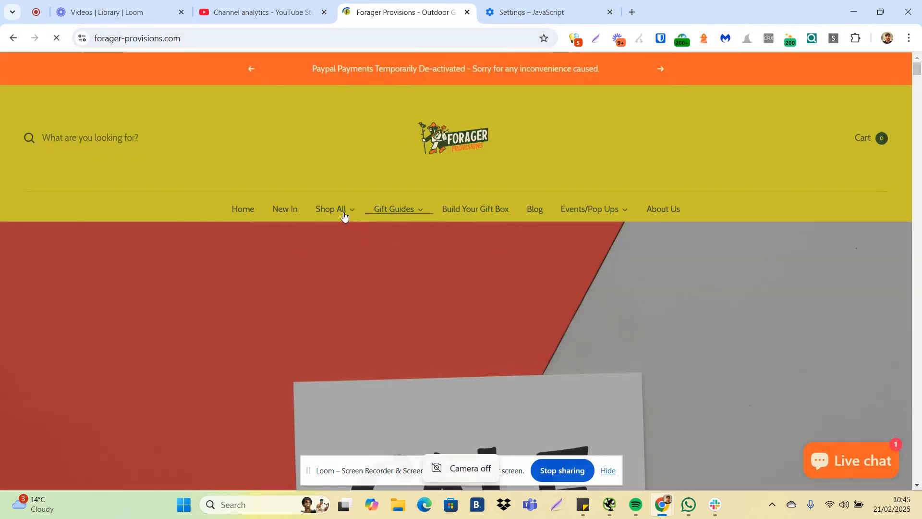
{"action": "mouse_move", "coordinate": [323, 212]}
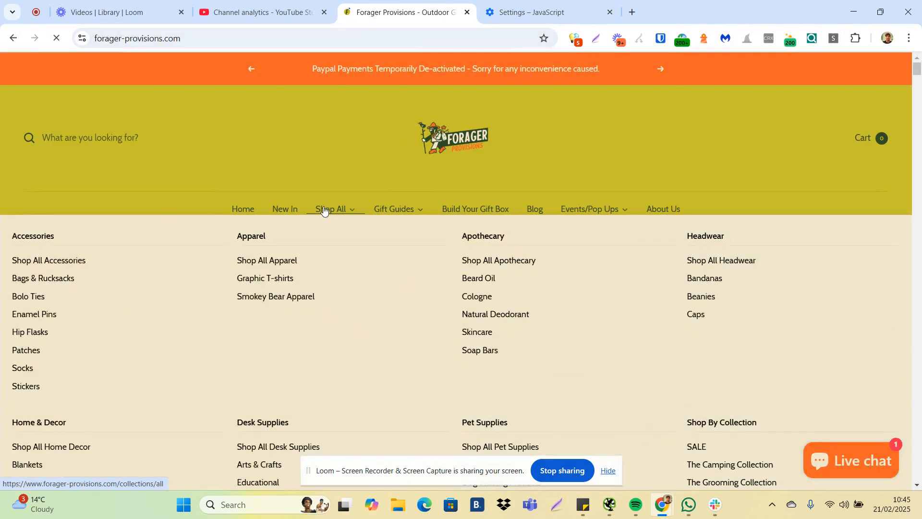
{"action": "left_click", "coordinate": [33, 298]}
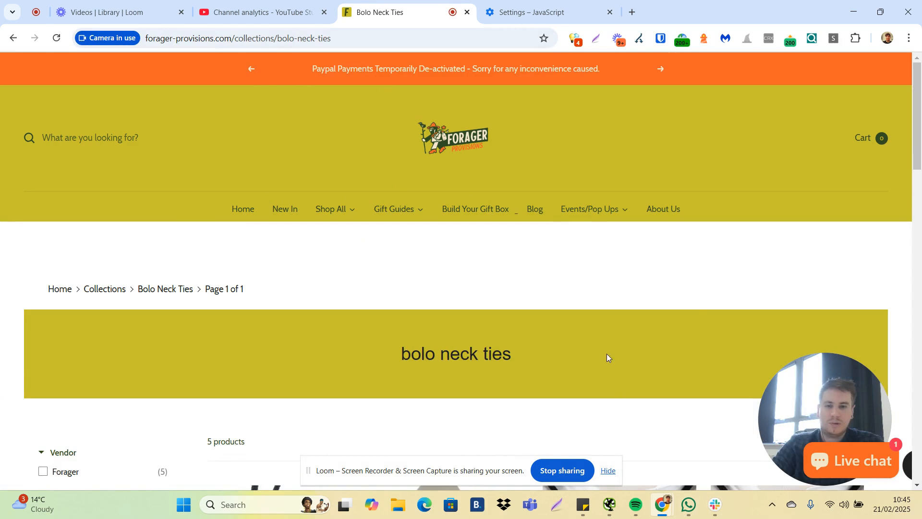
Step: Switch back to Screaming Frog and open the Custom Extraction configuration
{"action": "mouse_move", "coordinate": [610, 508]}
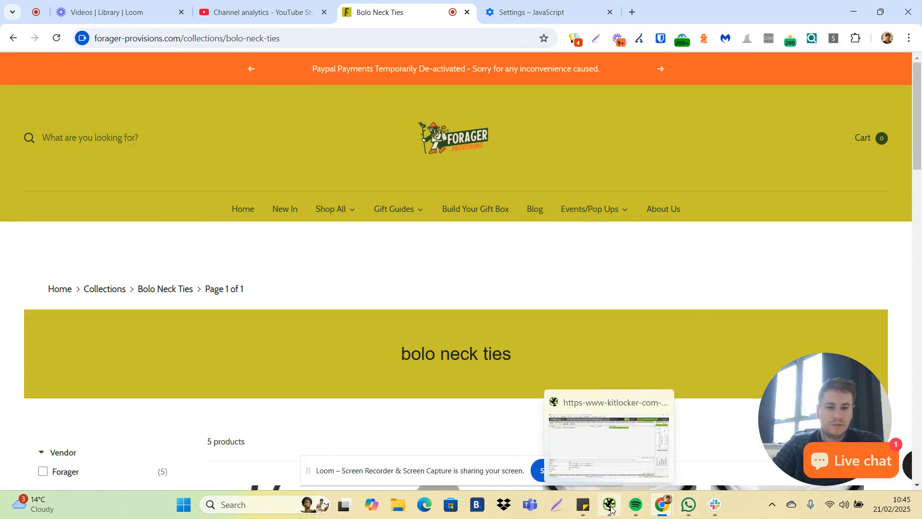
{"action": "left_click", "coordinate": [610, 508]}
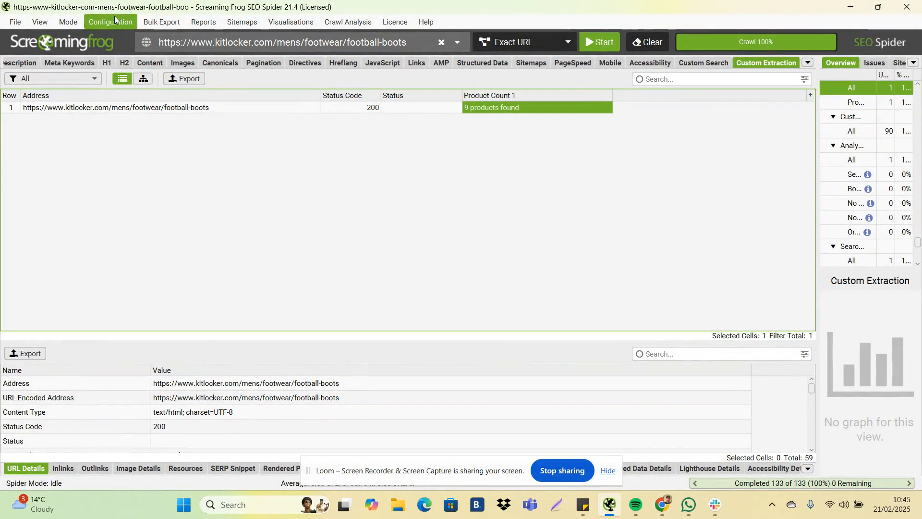
{"action": "left_click", "coordinate": [102, 23]}
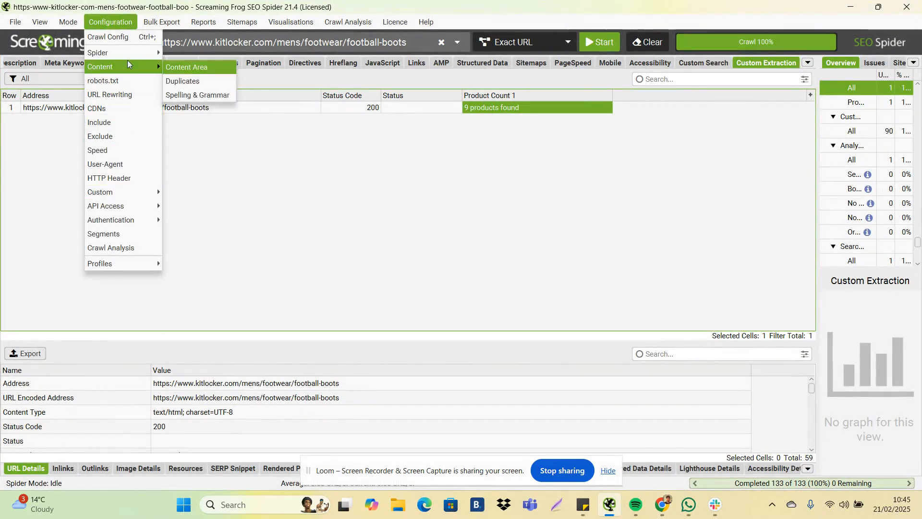
{"action": "mouse_move", "coordinate": [153, 194]}
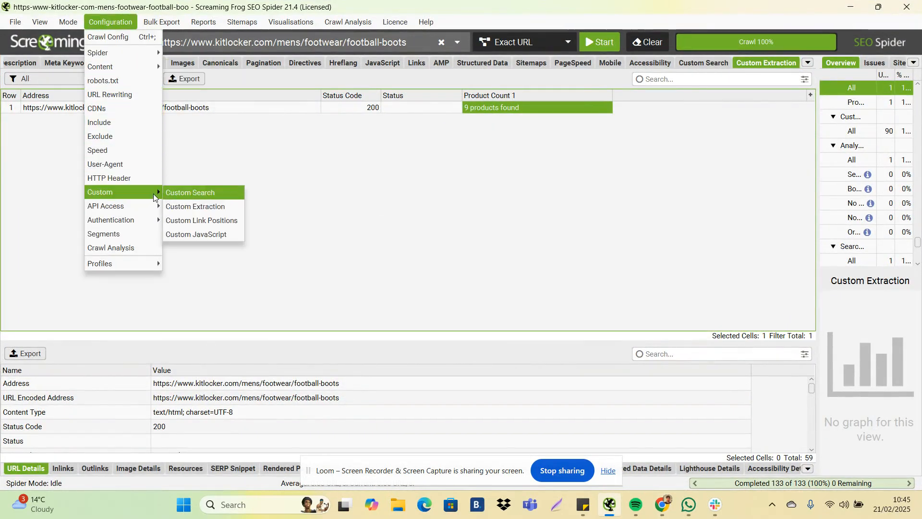
{"action": "left_click", "coordinate": [203, 206]}
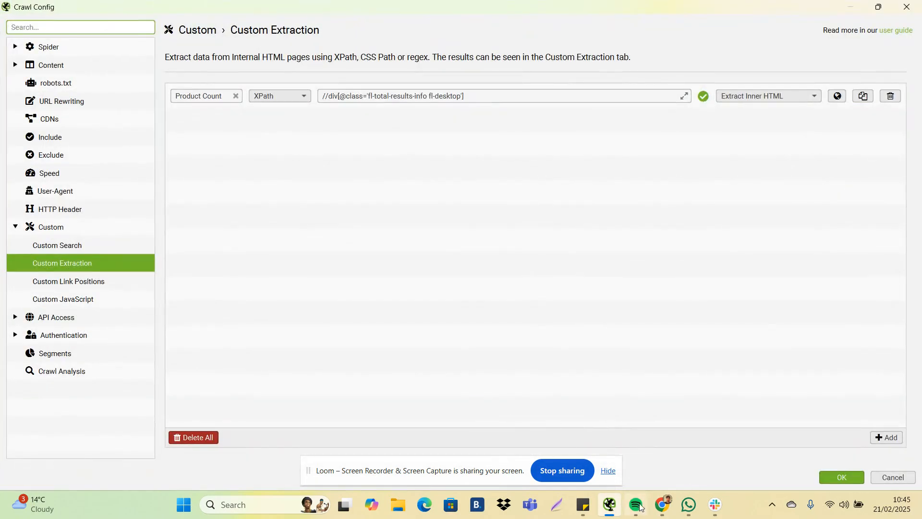
Step: Copy the bolo-neck-ties collection URL from Chrome and load it in the Product Count extractor's visual extraction browser in Screaming Frog, maximizing the window
{"action": "mouse_move", "coordinate": [662, 504]}
{"action": "left_click", "coordinate": [660, 425]}
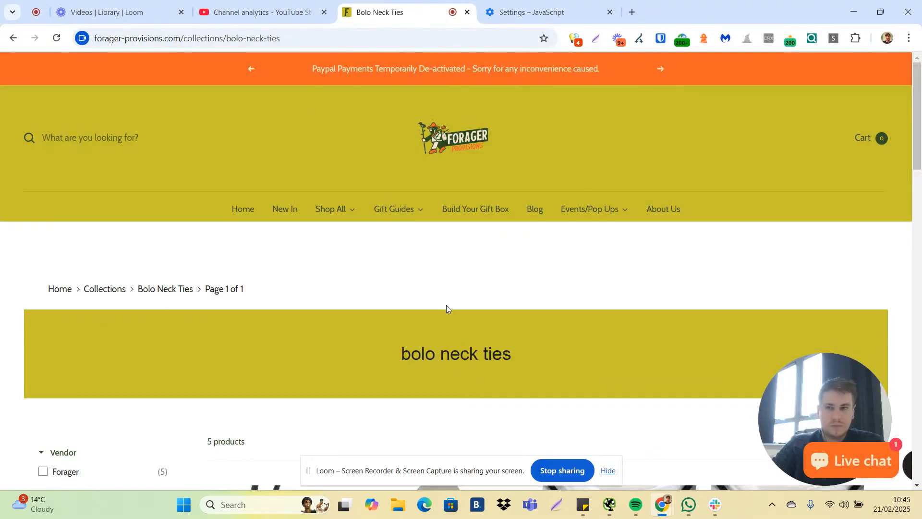
{"action": "left_click", "coordinate": [262, 38]}
{"action": "key", "text": "ctrl+c"}
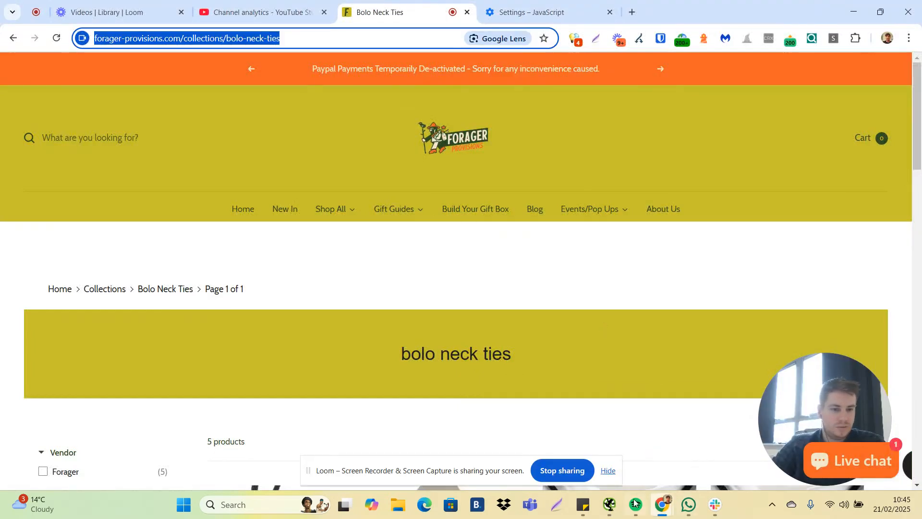
{"action": "left_click", "coordinate": [610, 504]}
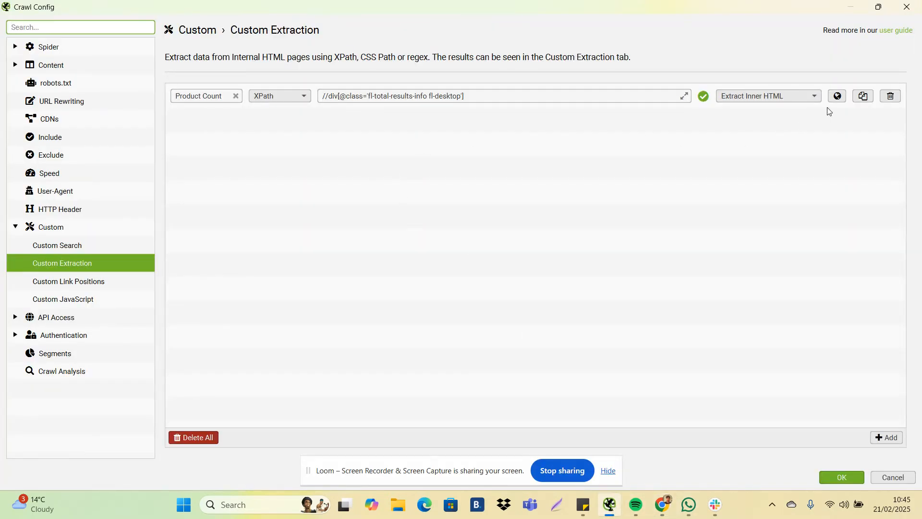
{"action": "left_click", "coordinate": [838, 98]}
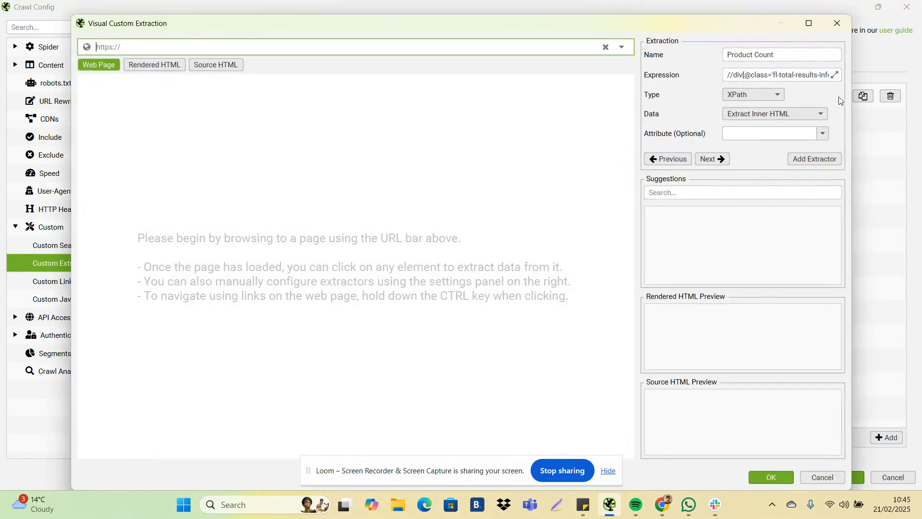
{"action": "left_click", "coordinate": [253, 41]}
{"action": "key", "text": "ctrl+v"}
{"action": "left_click", "coordinate": [807, 27]}
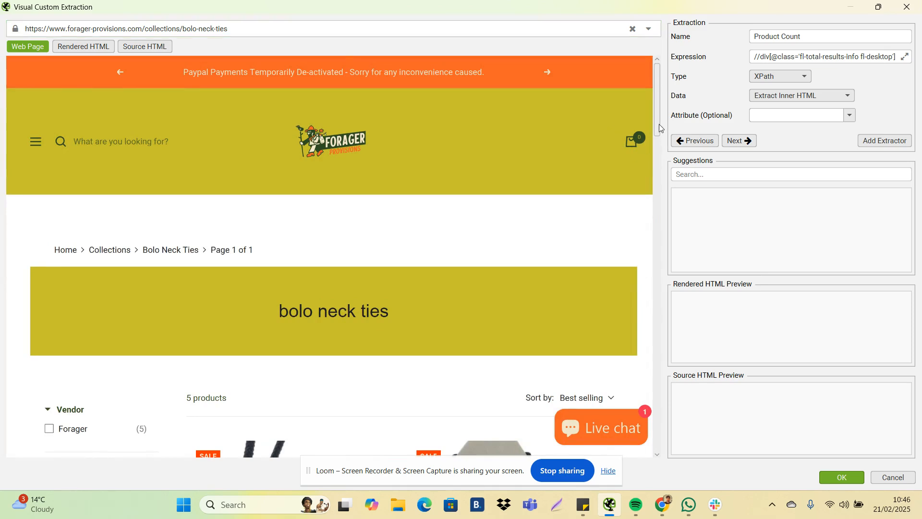
{"action": "scroll", "coordinate": [387, 214], "scroll_direction": "down", "scroll_amount": 3}
{"action": "left_click", "coordinate": [204, 250]}
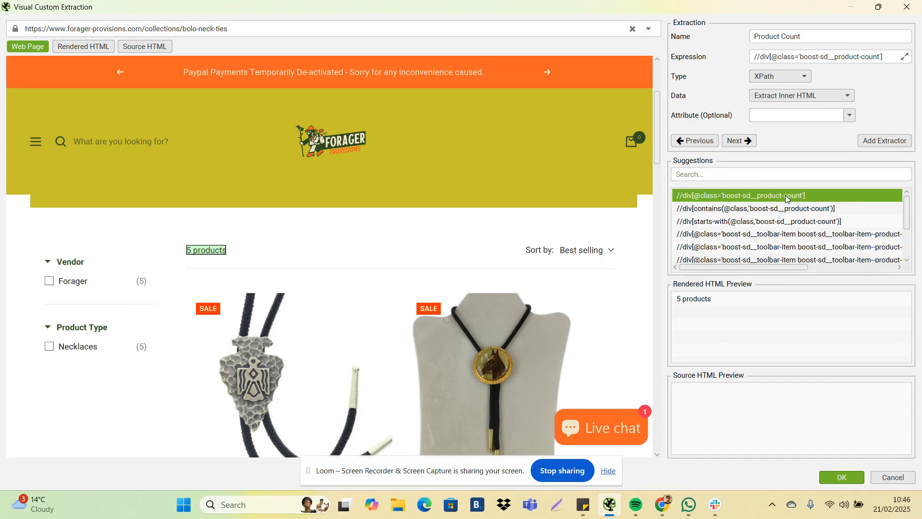
{"action": "left_click", "coordinate": [840, 476]}
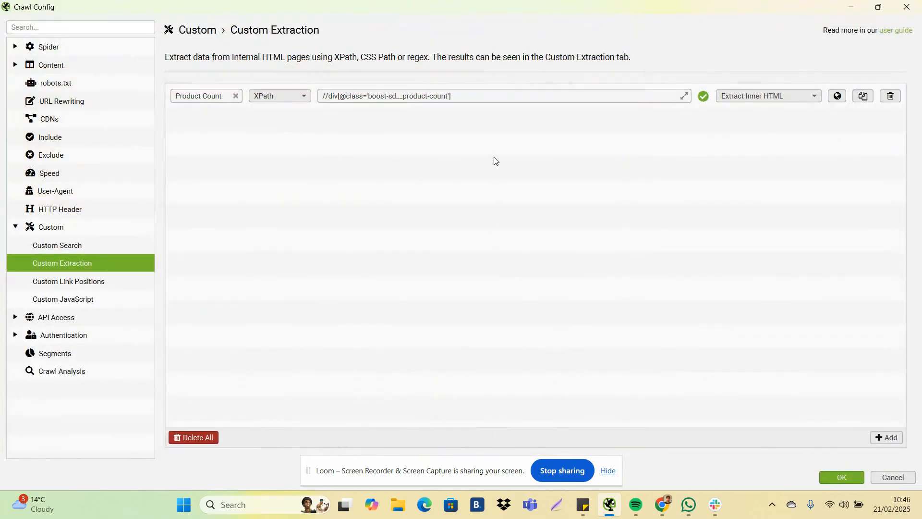
{"action": "left_click", "coordinate": [835, 477]}
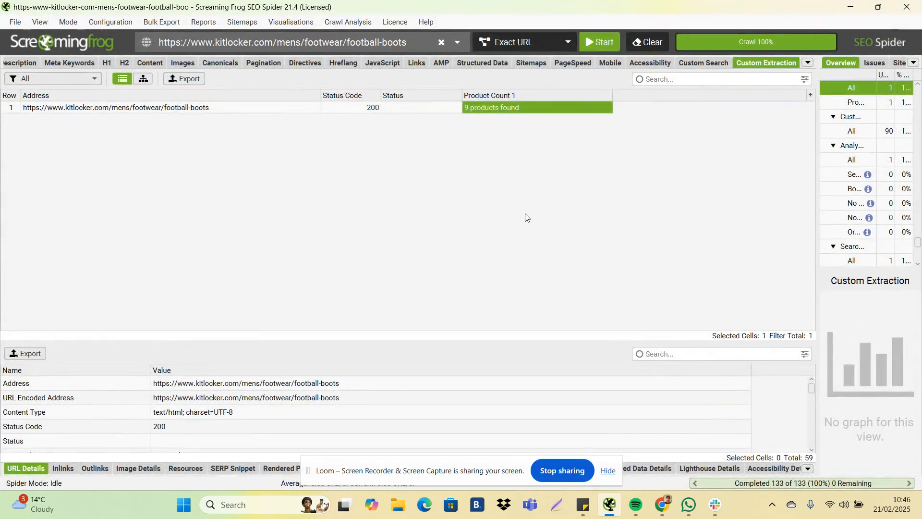
{"action": "type", "text": "https://www.forager-provisions.com/collections/bolo-neck-ties"}
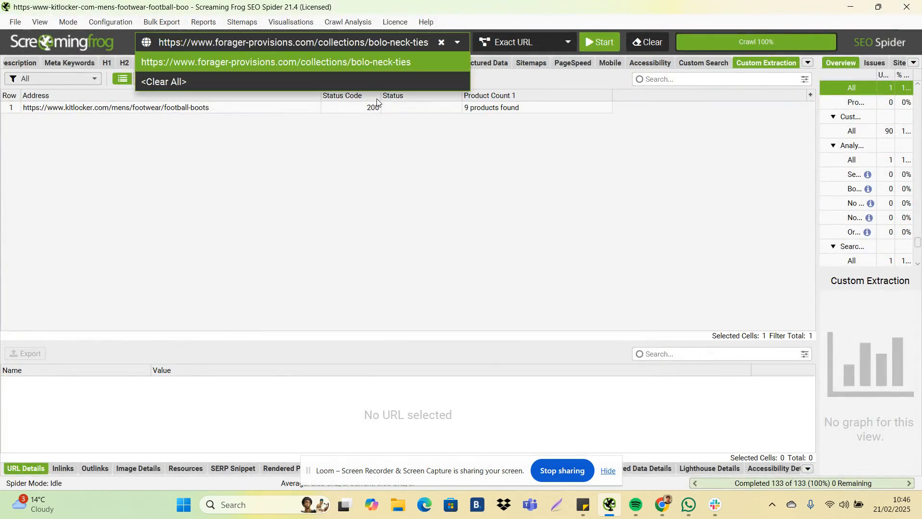
{"action": "left_click", "coordinate": [353, 65]}
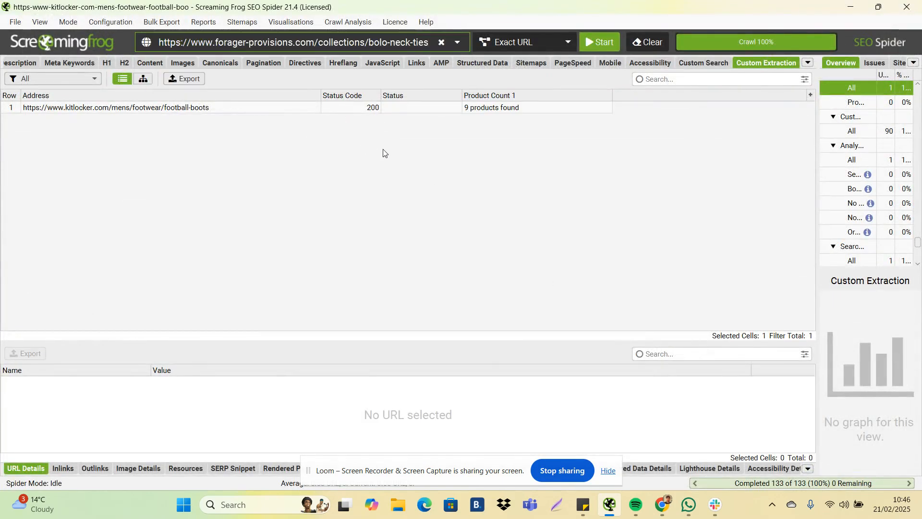
{"action": "left_click", "coordinate": [523, 42]}
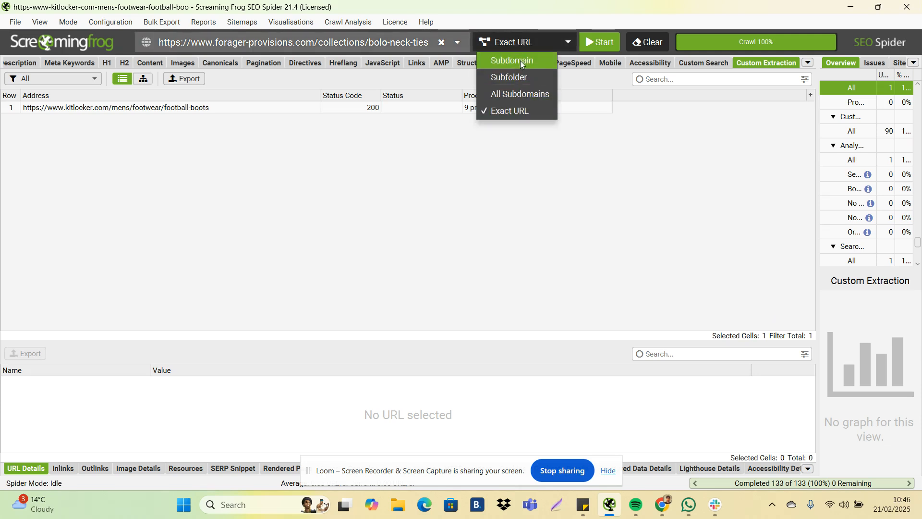
{"action": "left_click", "coordinate": [520, 61]}
{"action": "left_click", "coordinate": [594, 41]}
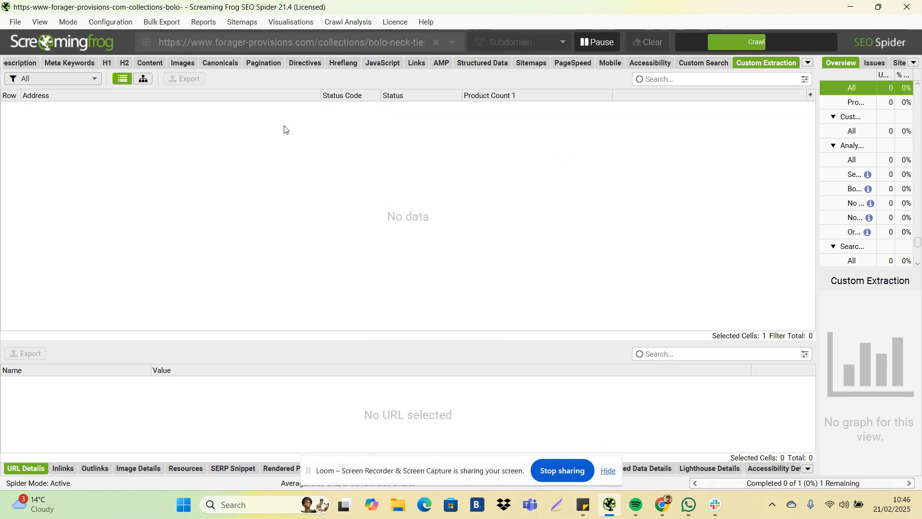
Step: Display the Internal results of the running crawl
{"action": "left_click", "coordinate": [810, 63]}
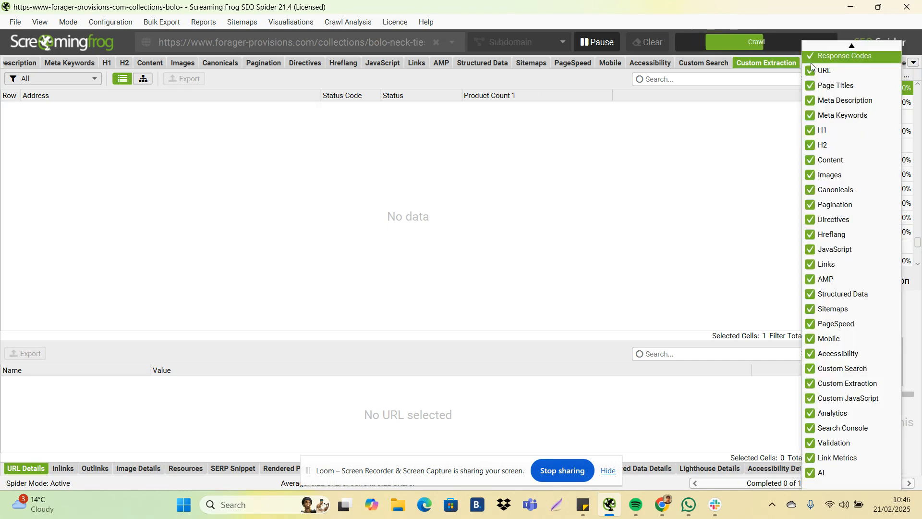
{"action": "mouse_move", "coordinate": [849, 45]}
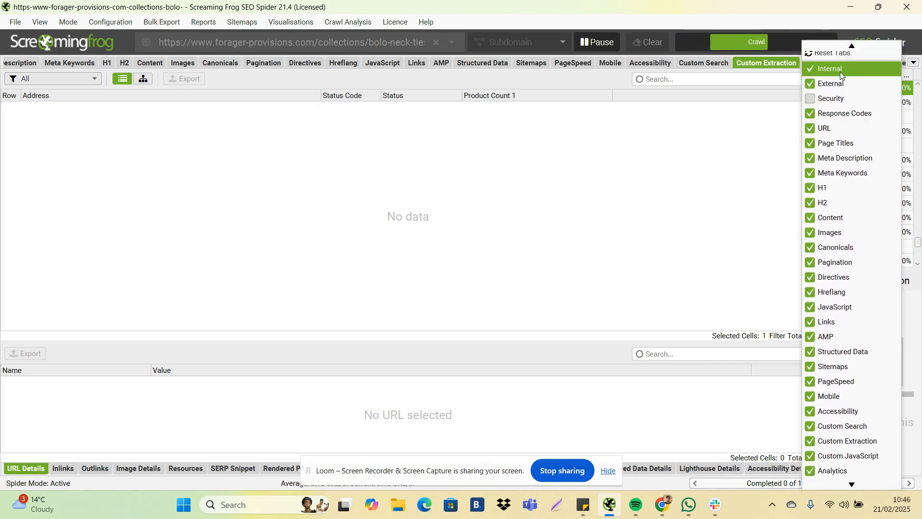
{"action": "left_click", "coordinate": [840, 71]}
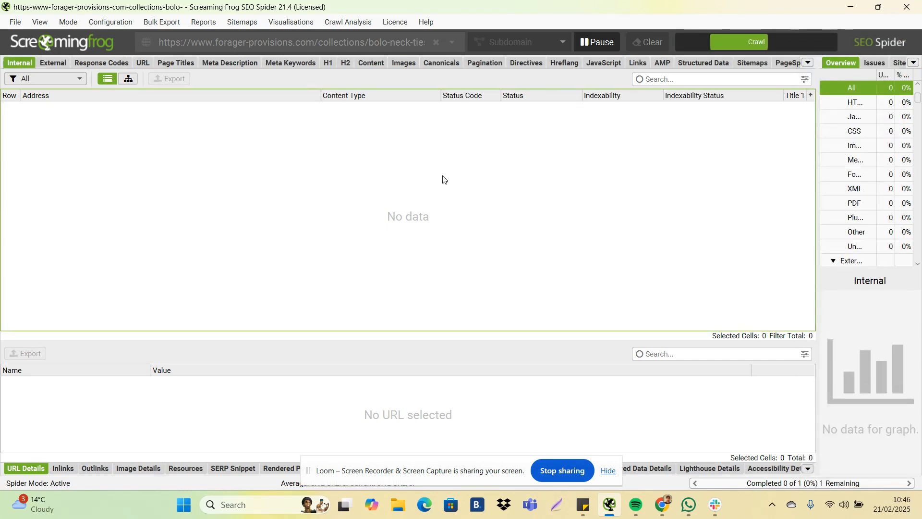
Step: Check the Include and Exclude URL rules in the crawl configuration, closing each without making changes
{"action": "left_click", "coordinate": [111, 22]}
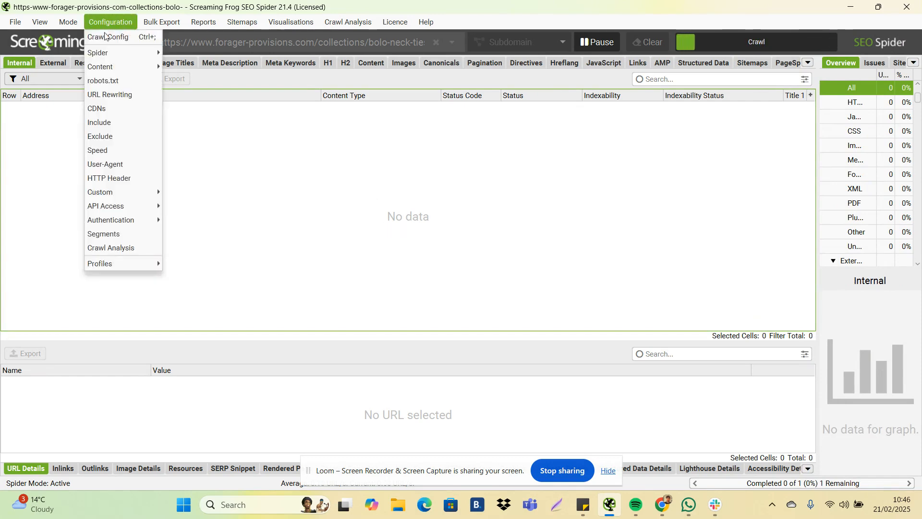
{"action": "left_click", "coordinate": [114, 125]}
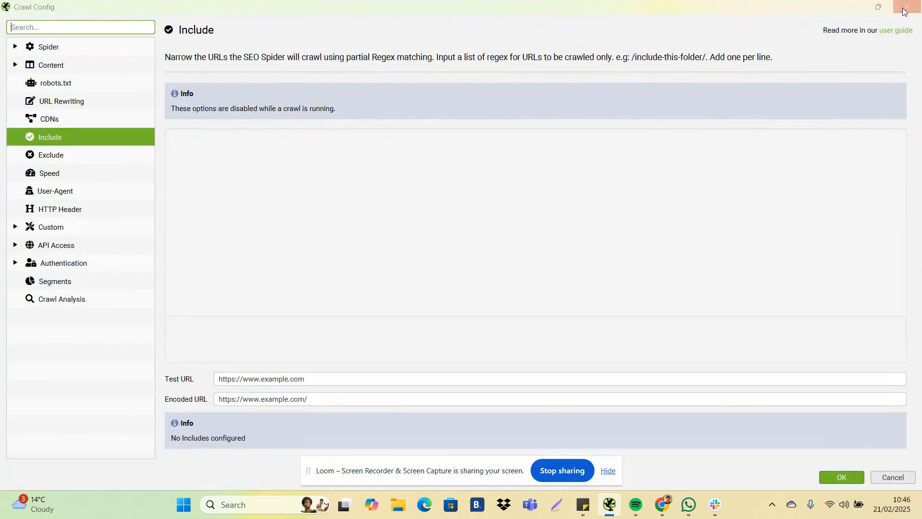
{"action": "left_click", "coordinate": [905, 11]}
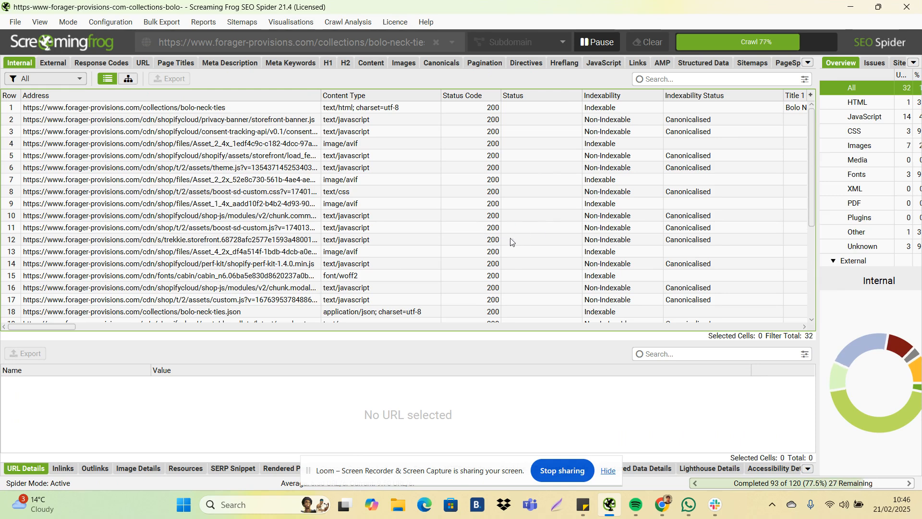
{"action": "left_click", "coordinate": [110, 22]}
{"action": "left_click", "coordinate": [409, 187]}
{"action": "left_click", "coordinate": [905, 8]}
{"action": "left_click_drag", "start_coordinate": [70, 327], "coordinate": [47, 339]}
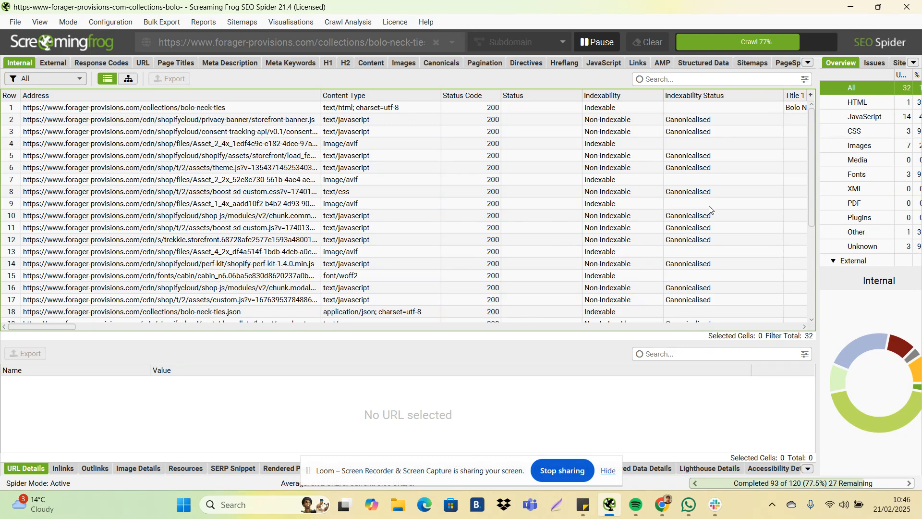
{"action": "left_click_drag", "start_coordinate": [810, 136], "coordinate": [797, 71]}
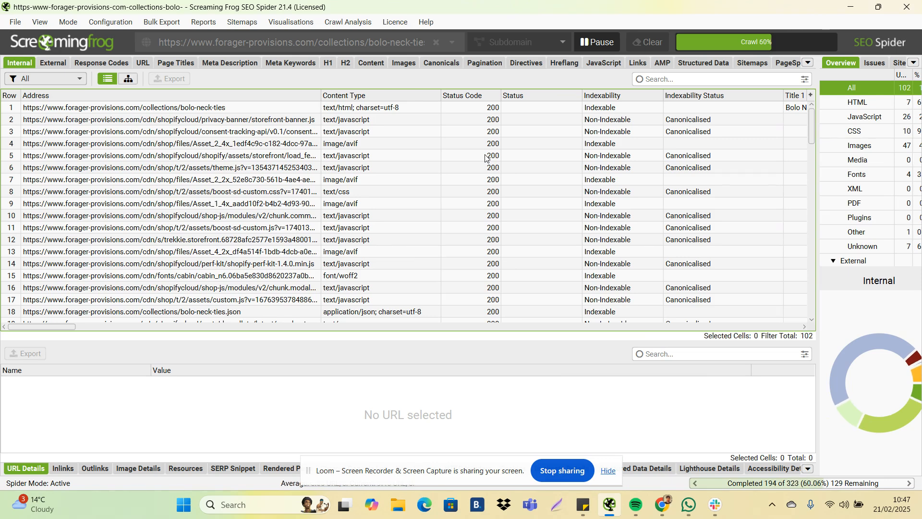
{"action": "left_click", "coordinate": [67, 22]}
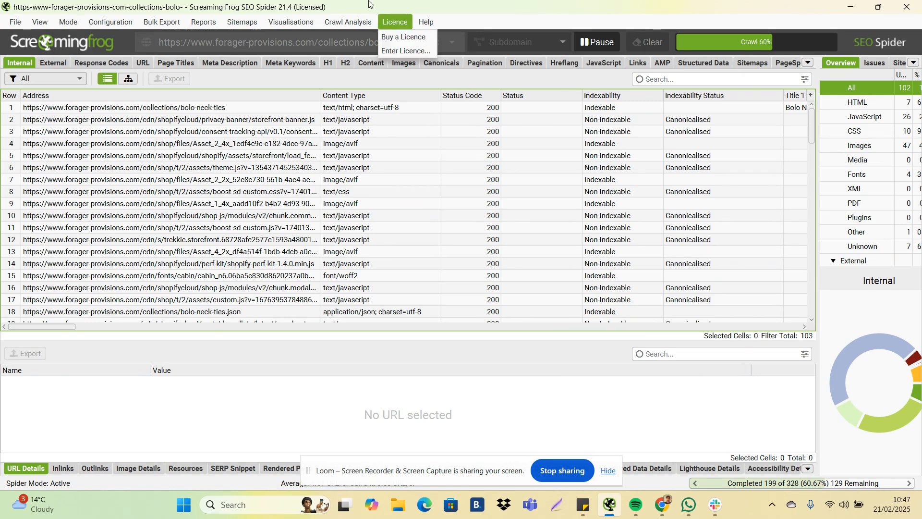
{"action": "left_click", "coordinate": [354, 2]}
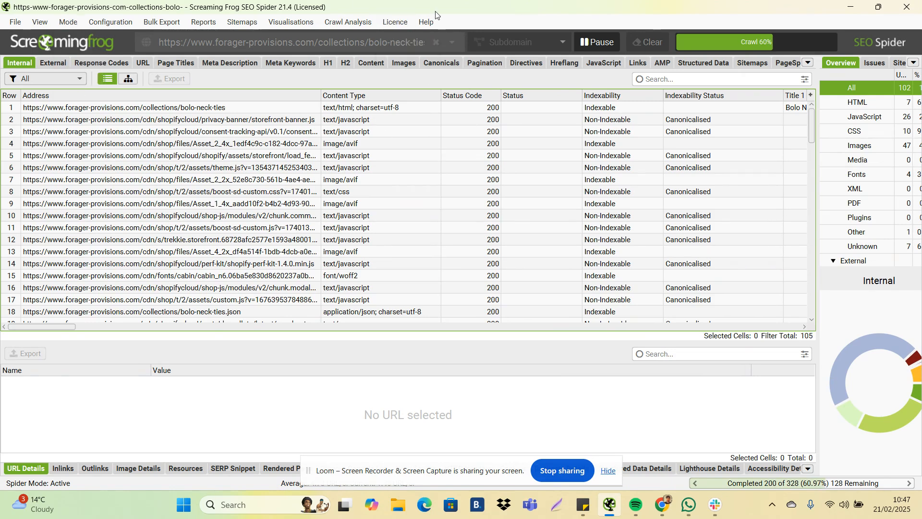
Step: Display the Custom Extraction results of the running crawl and sort them by address in ascending order
{"action": "left_click", "coordinate": [809, 62]}
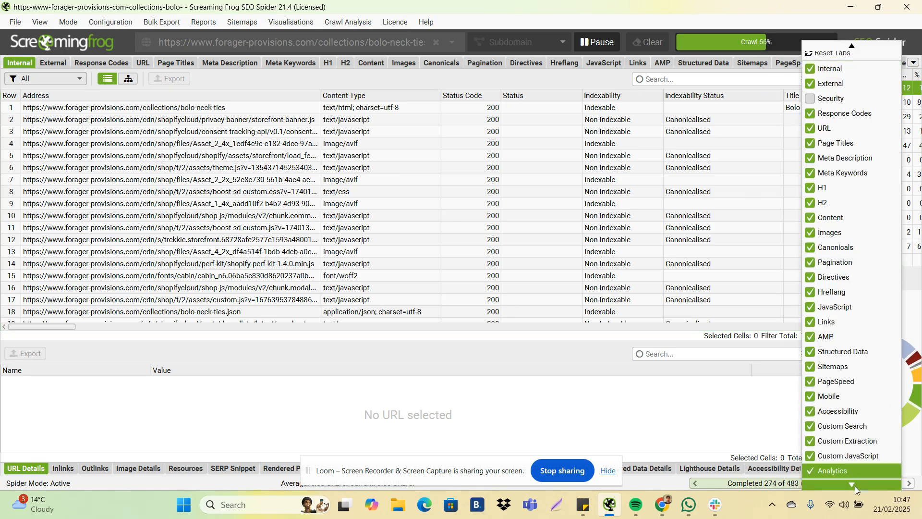
{"action": "left_click", "coordinate": [851, 430]}
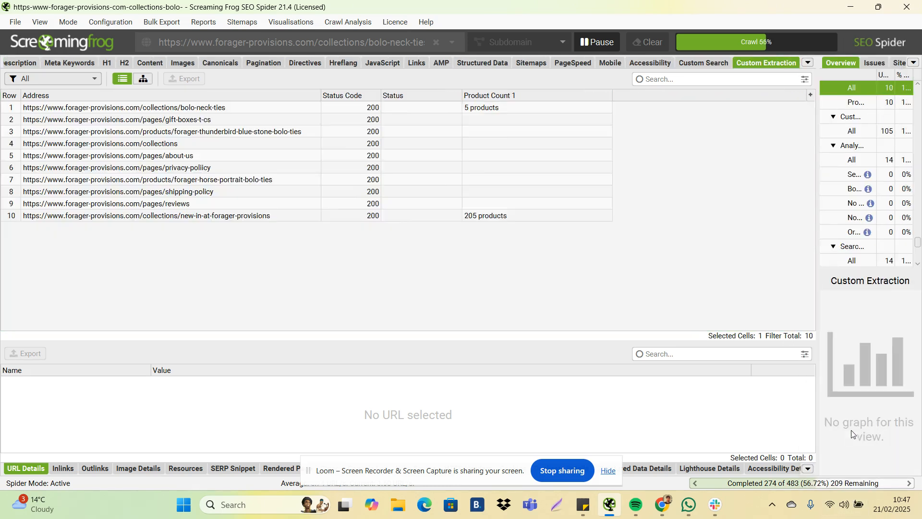
{"action": "left_click", "coordinate": [211, 96]}
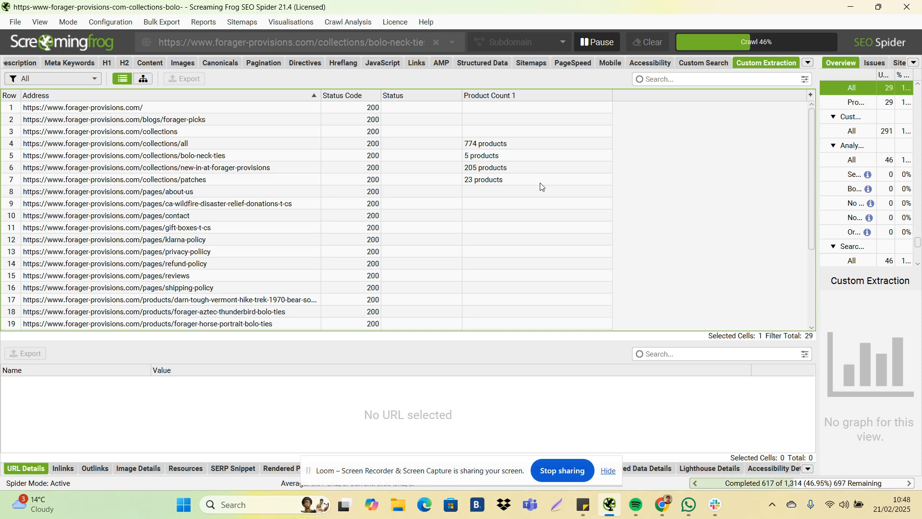
Step: Examine the extracted product counts for the collection pages, from /collections/all to /collections/patches, and compare them with the other page types
{"action": "scroll", "coordinate": [542, 186], "scroll_direction": "down", "scroll_amount": 3}
{"action": "scroll", "coordinate": [618, 195], "scroll_direction": "up", "scroll_amount": 3}
{"action": "left_click_drag", "start_coordinate": [245, 145], "coordinate": [336, 193]}
{"action": "left_click", "coordinate": [497, 180]}
{"action": "mouse_move", "coordinate": [497, 180]}
{"action": "left_mouse_down"}
{"action": "mouse_move", "coordinate": [270, 143]}
{"action": "mouse_move", "coordinate": [485, 165]}
{"action": "mouse_move", "coordinate": [492, 174]}
{"action": "left_mouse_up"}
{"action": "left_click", "coordinate": [233, 139]}
{"action": "left_click", "coordinate": [492, 178]}
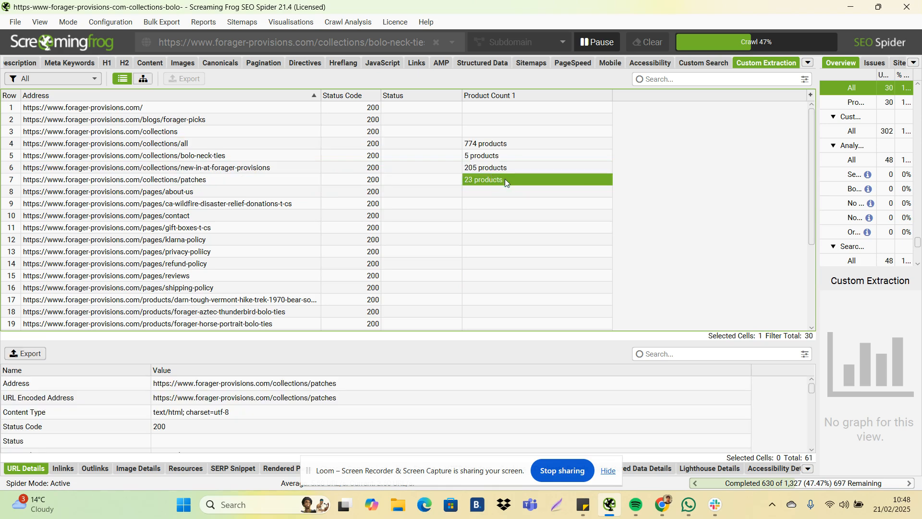
{"action": "left_click_drag", "start_coordinate": [513, 172], "coordinate": [483, 182]}
{"action": "left_click", "coordinate": [274, 145]}
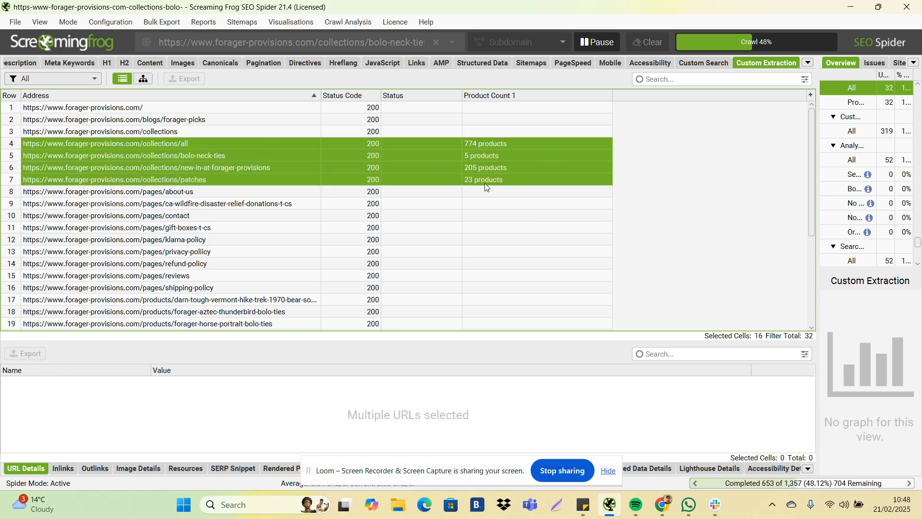
{"action": "left_click", "coordinate": [485, 184]}
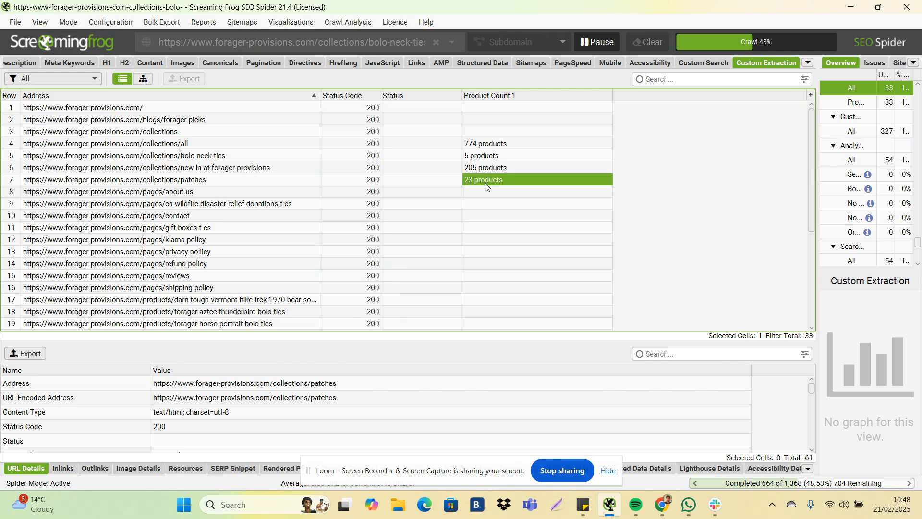
{"action": "scroll", "coordinate": [692, 202], "scroll_direction": "down", "scroll_amount": 2}
{"action": "scroll", "coordinate": [699, 207], "scroll_direction": "up", "scroll_amount": 2}
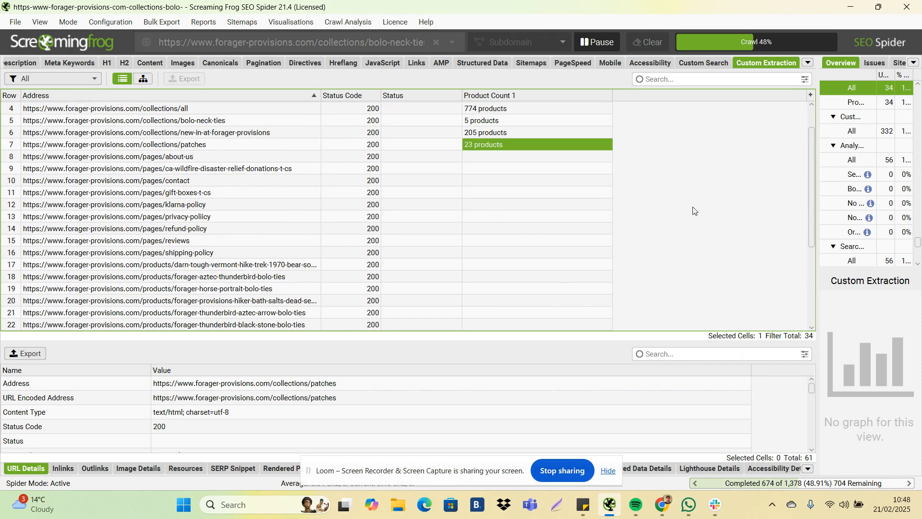